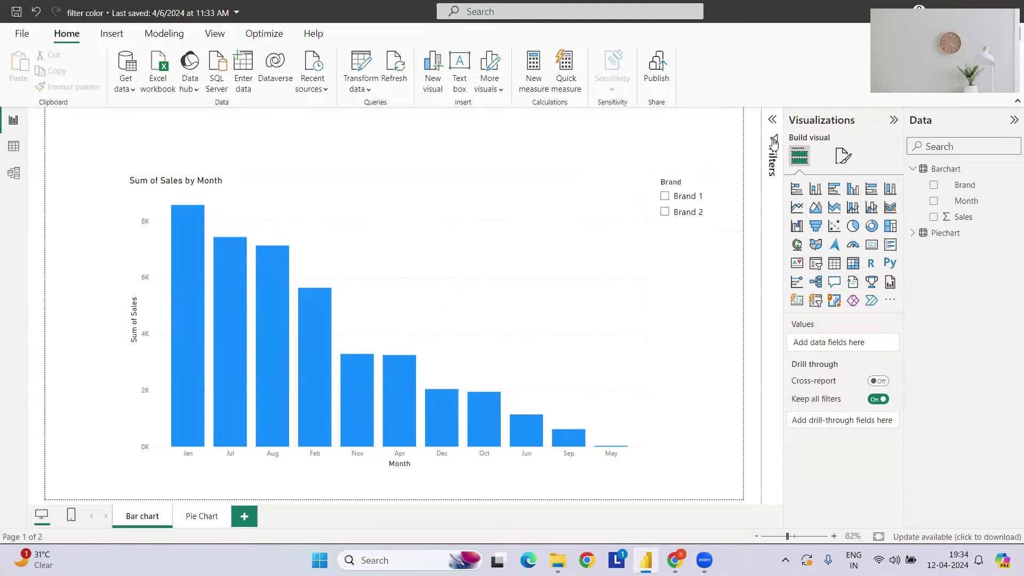
# - Test the bar chart with the Brand 1 and Brand 2 slicer filters, then clear them
pyautogui.click(688, 197)
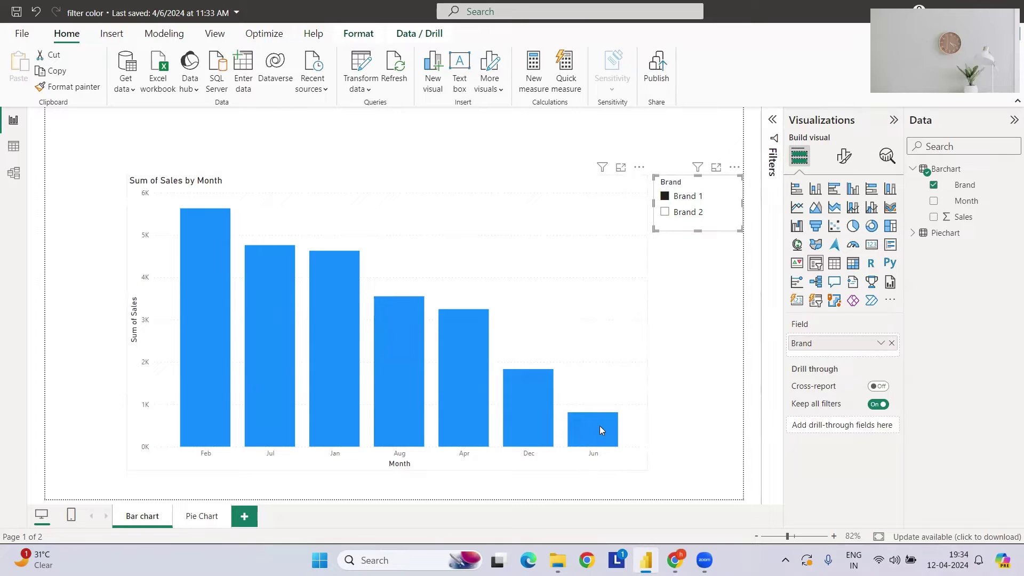
pyautogui.click(690, 213)
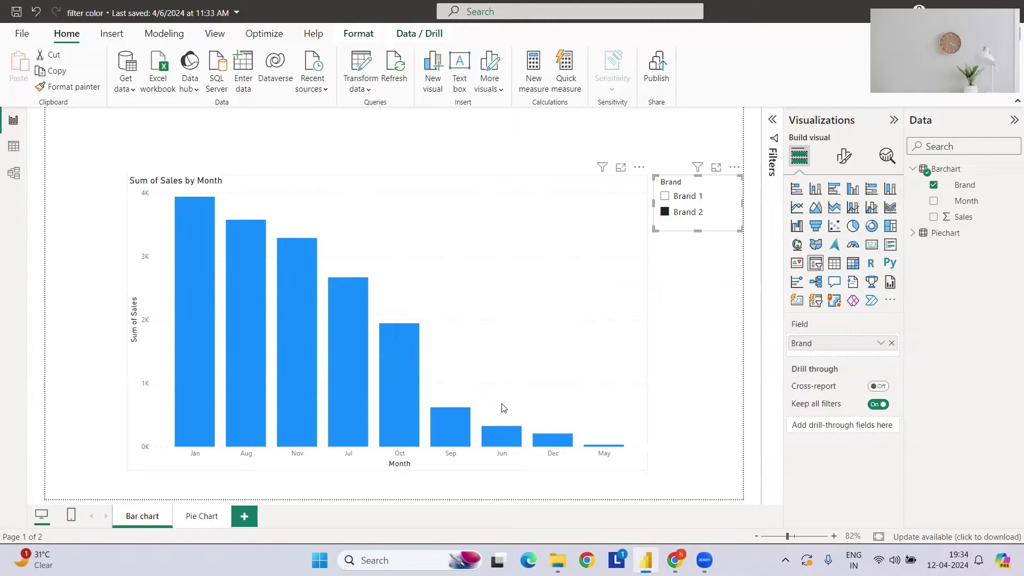
pyautogui.click(727, 183)
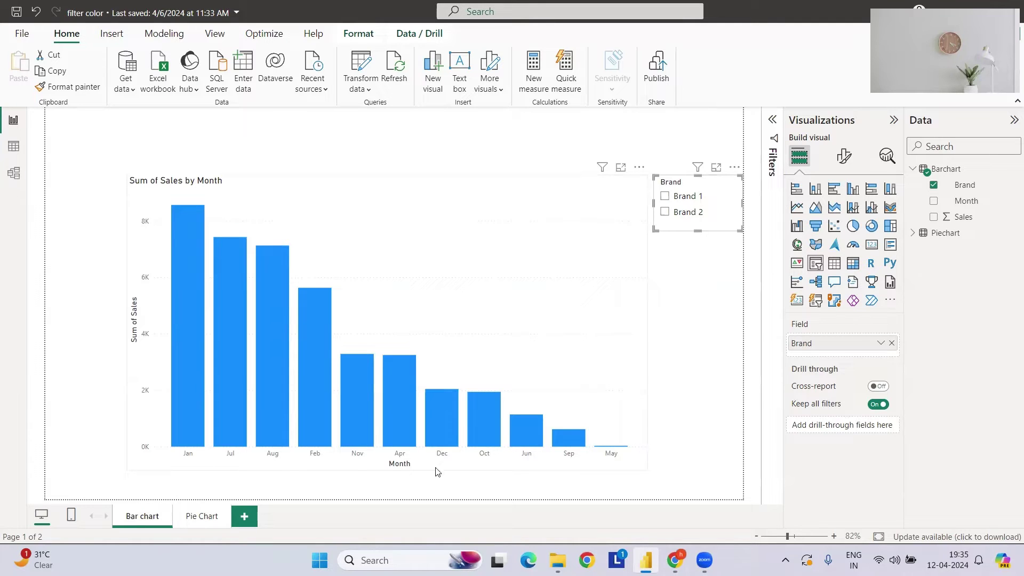
pyautogui.click(174, 458)
pyautogui.moveTo(625, 450)
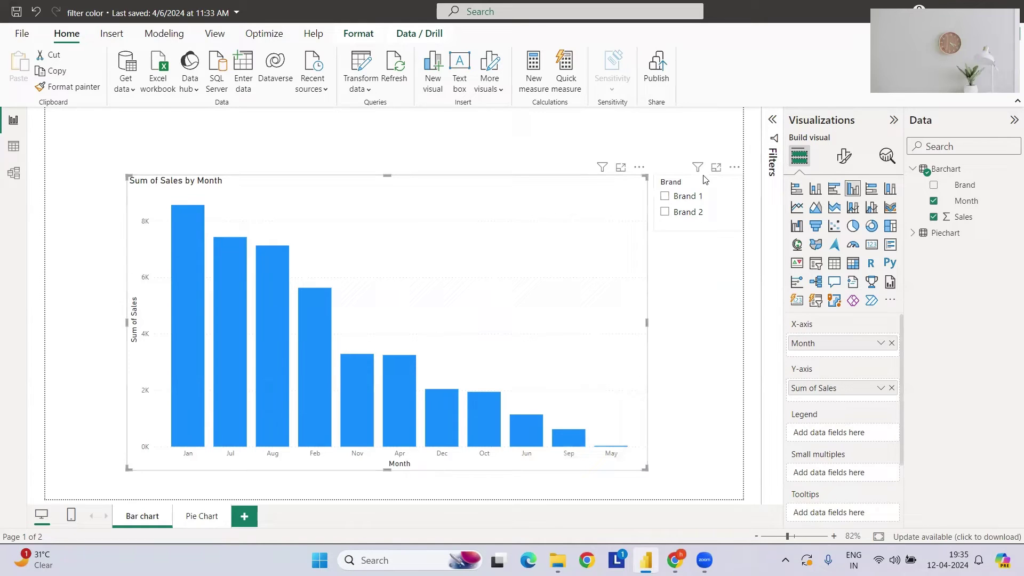
pyautogui.click(681, 198)
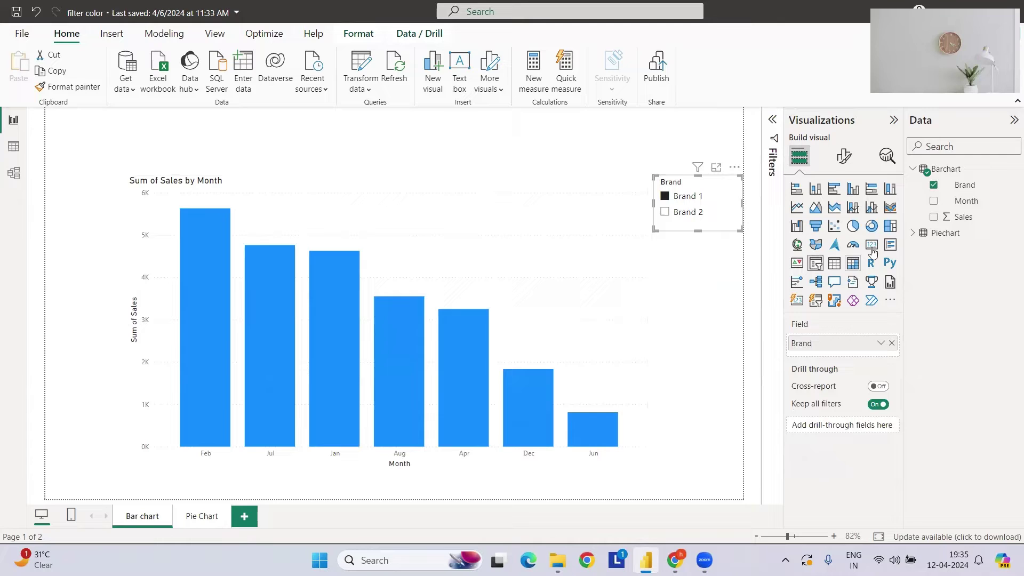
pyautogui.moveTo(939, 176)
pyautogui.click(665, 196)
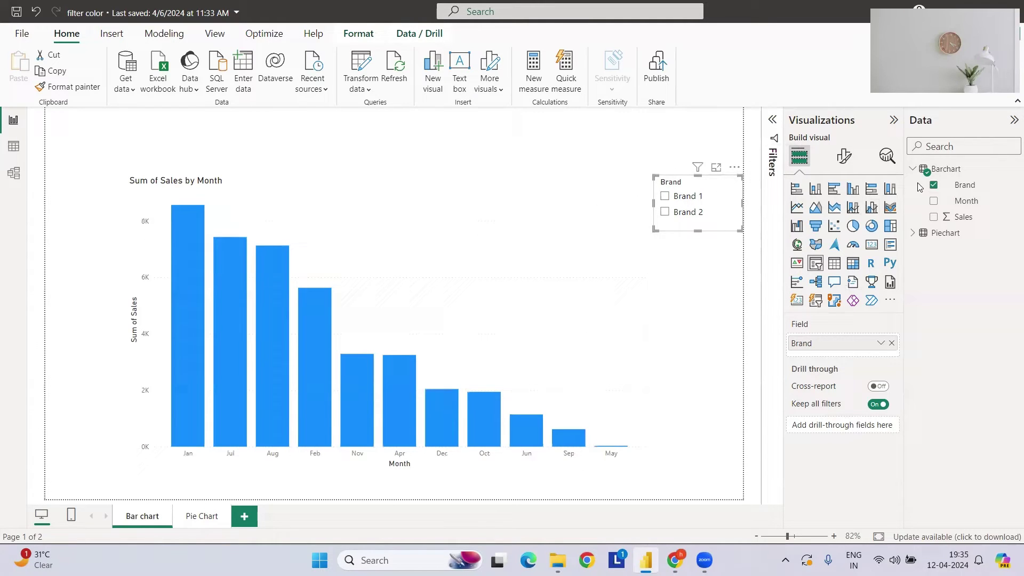
# - Create the calculated table Barchart distinct months = DISTINCT(Barchart[Month])
pyautogui.click(942, 169)
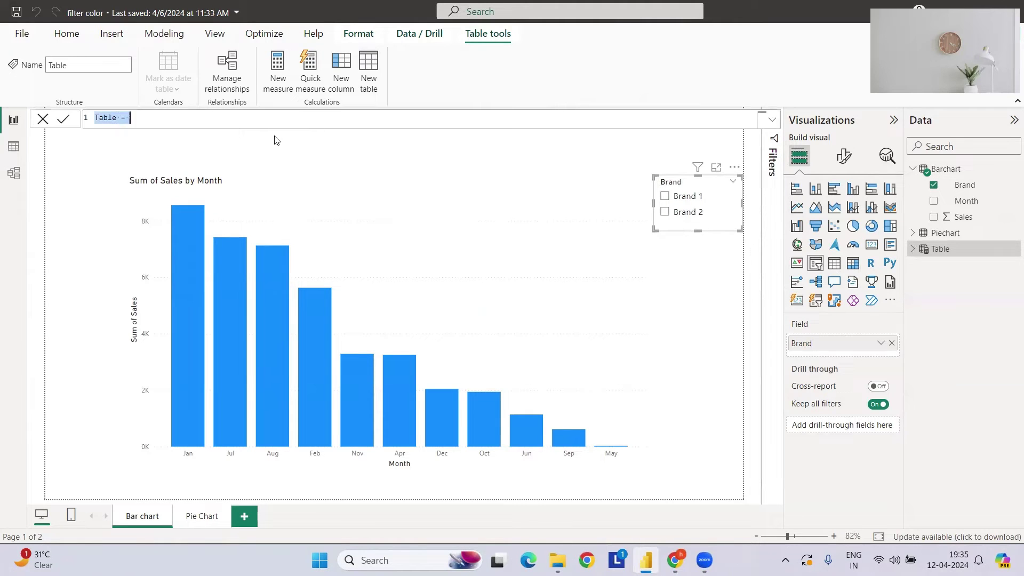
pyautogui.doubleClick(105, 117)
pyautogui.write('Barchart distinct')
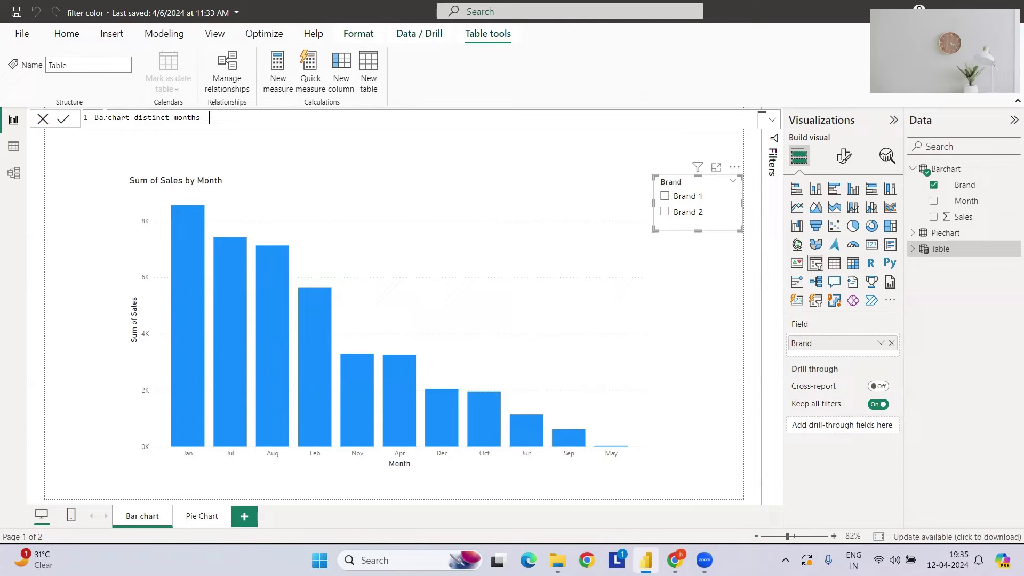
pyautogui.write(' months  = DISTINCT(')
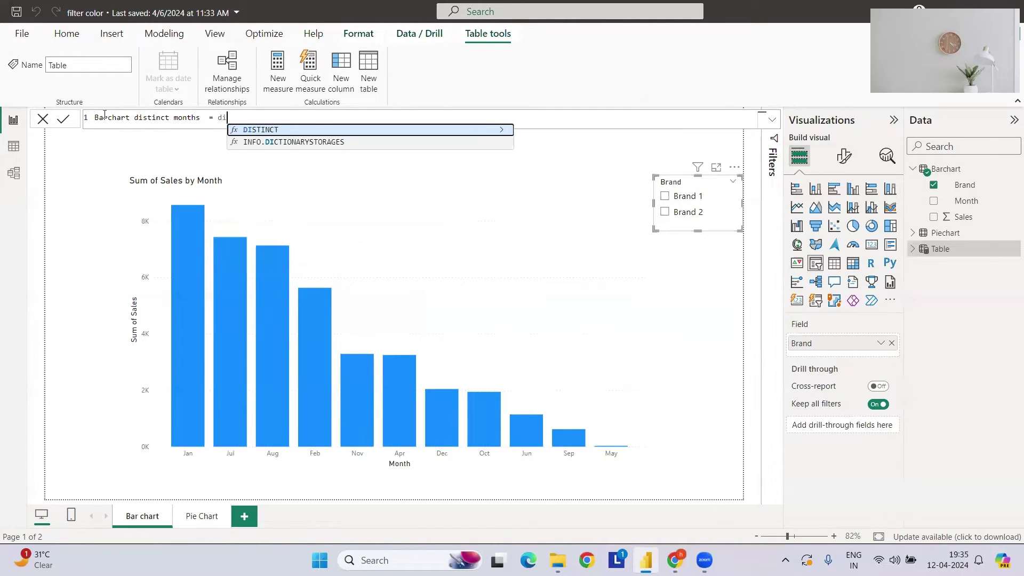
pyautogui.press('Down')
pyautogui.press('Down')
pyautogui.press('Down')
pyautogui.press('Down')
pyautogui.press('Down')
pyautogui.press('Down')
pyautogui.press('Down')
pyautogui.press('Down')
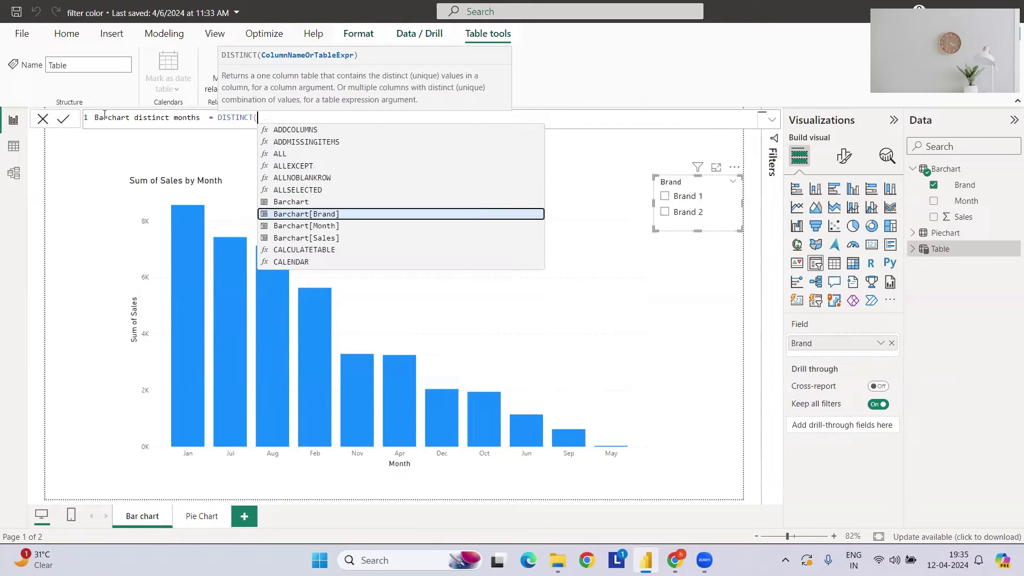
pyautogui.press('Tab')
pyautogui.write(')')
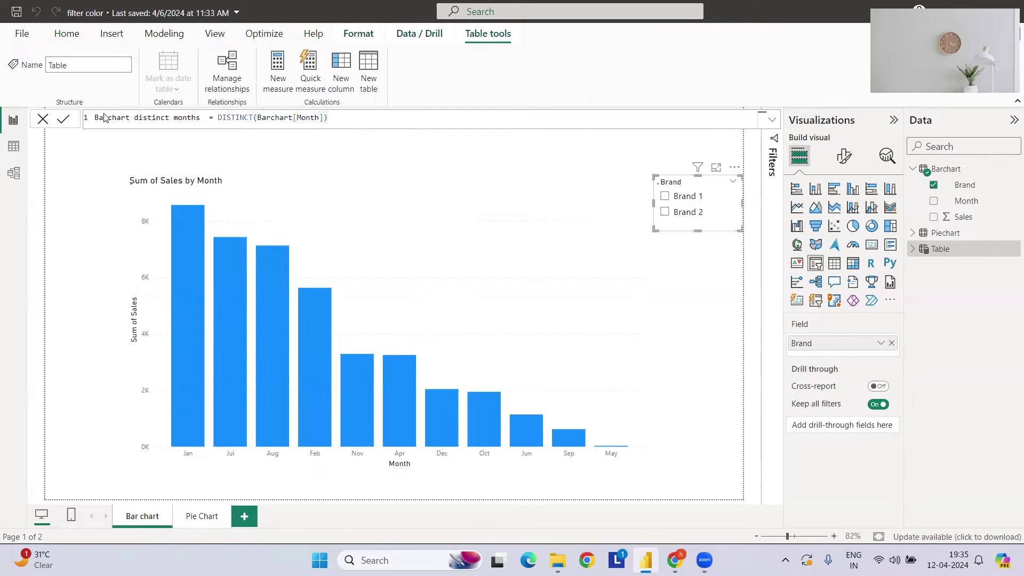
pyautogui.press('Return')
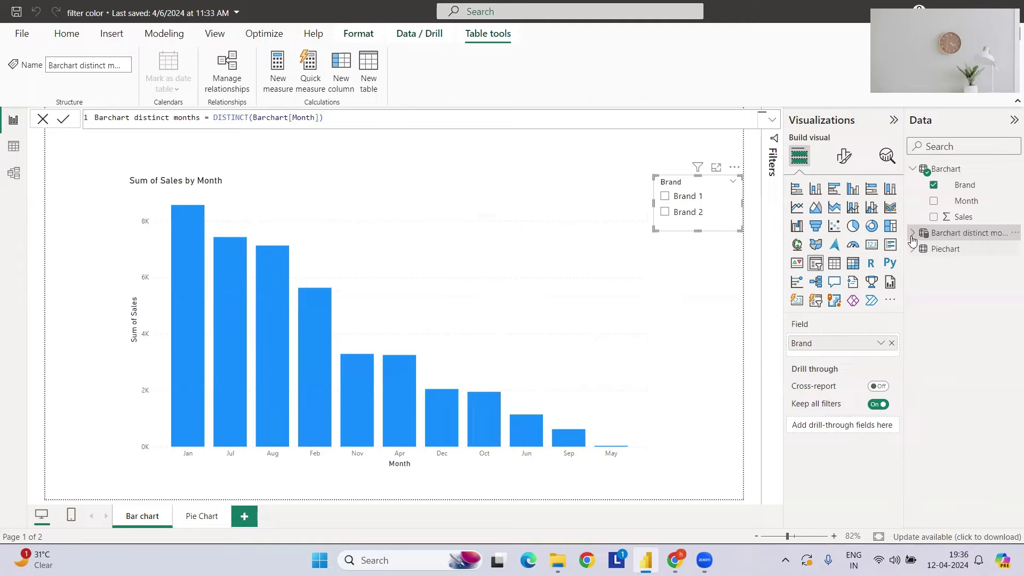
# - Replace the bar chart's X-axis Month with Month from Barchart distinct months
pyautogui.click(583, 228)
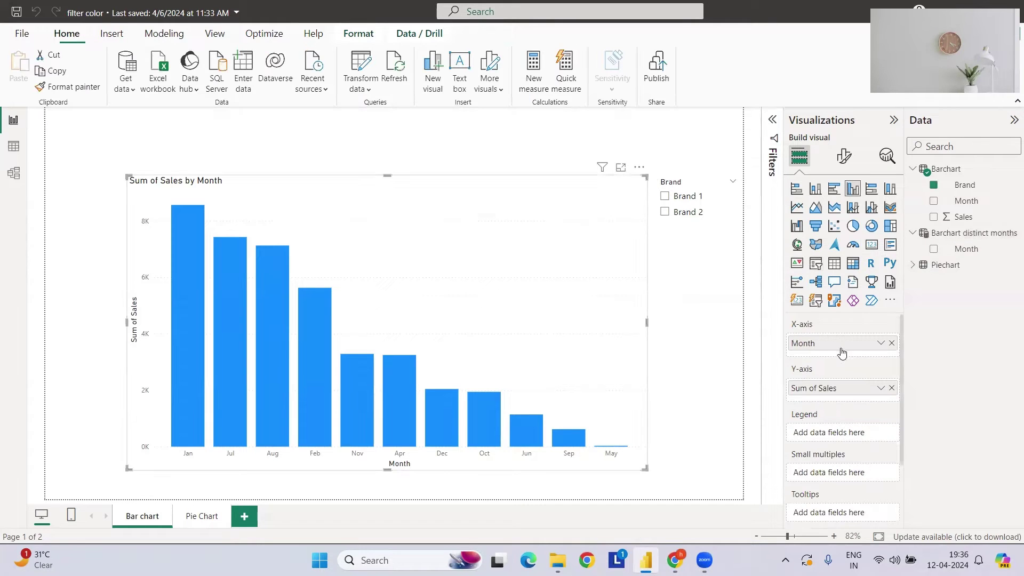
pyautogui.click(891, 347)
pyautogui.click(933, 248)
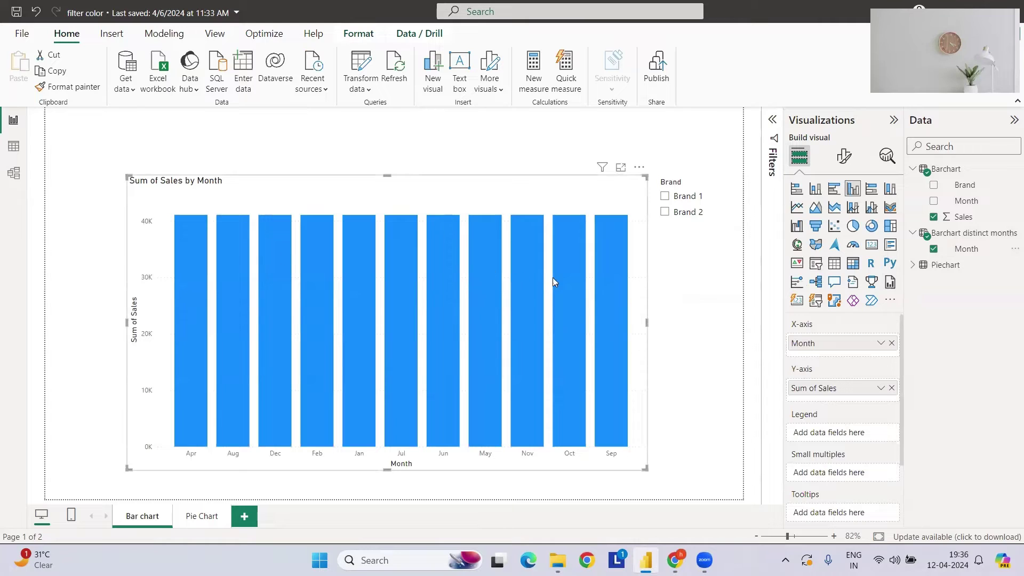
# - Check the many-to-one Month relationship in Model view, then return to Report view
pyautogui.click(13, 173)
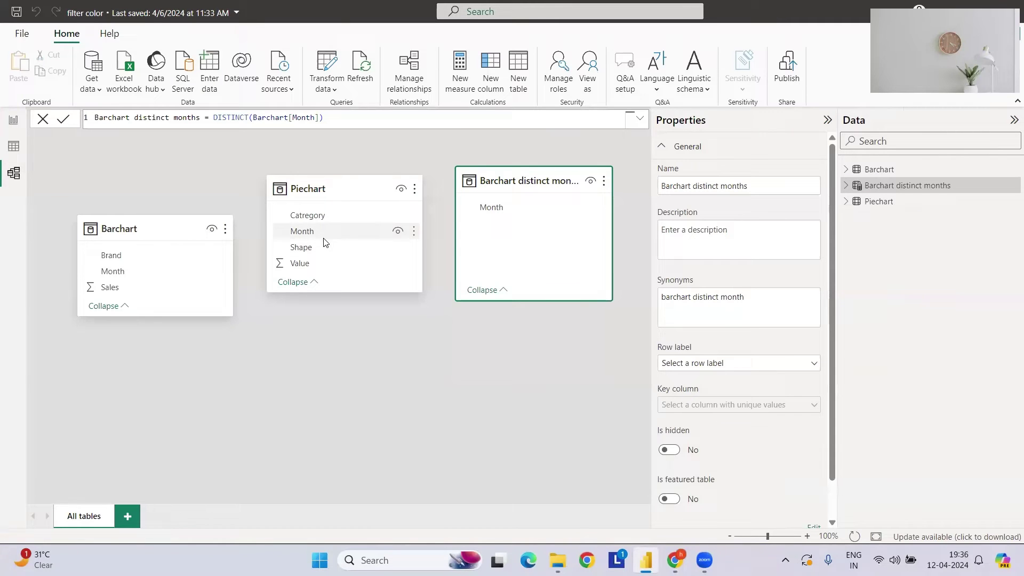
pyautogui.moveTo(496, 184); pyautogui.dragTo(154, 271)
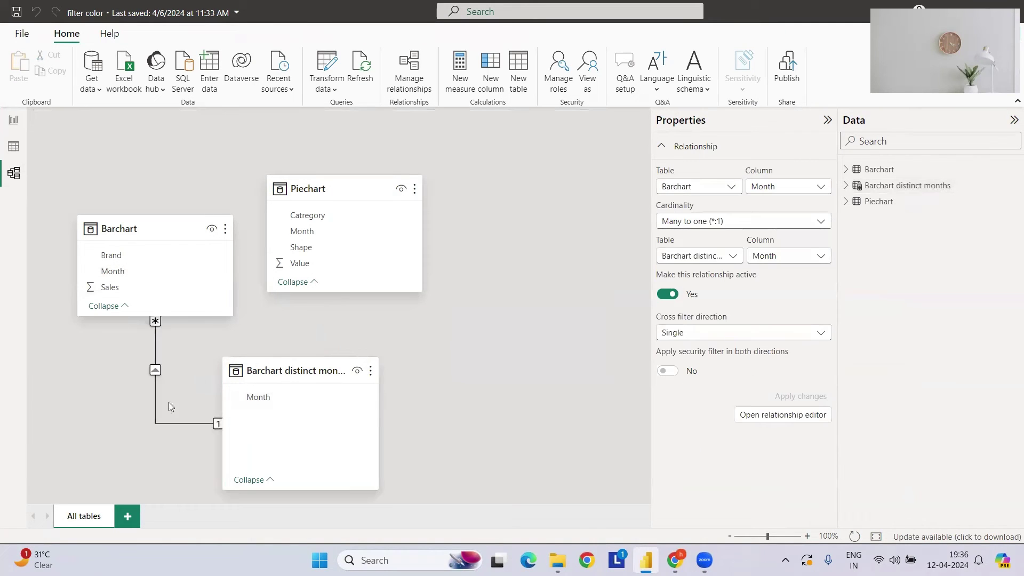
pyautogui.click(14, 120)
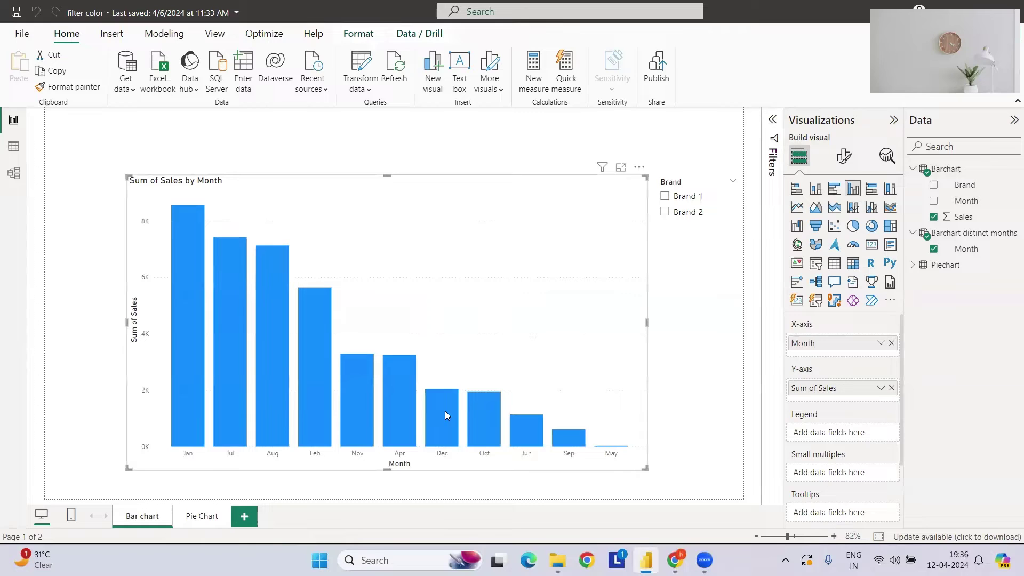
# - Enable Show items with no data on the bar chart's Month axis field
pyautogui.click(687, 196)
pyautogui.click(688, 212)
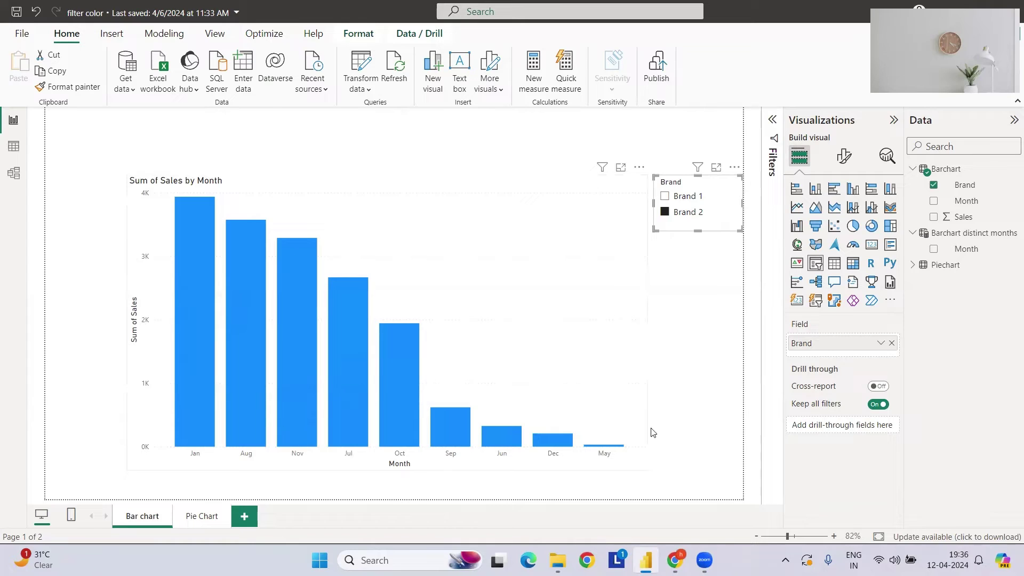
pyautogui.click(596, 271)
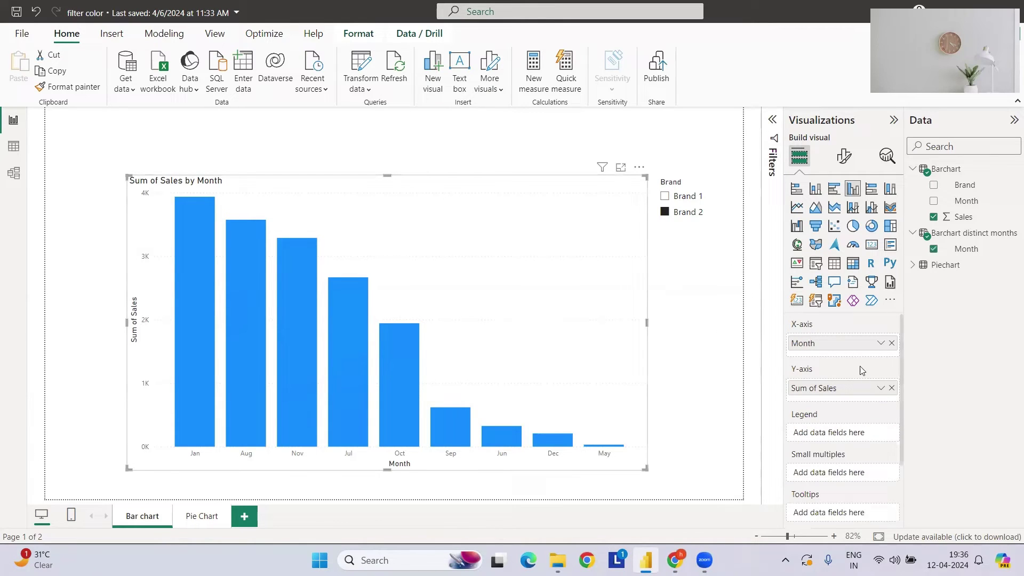
pyautogui.click(881, 343)
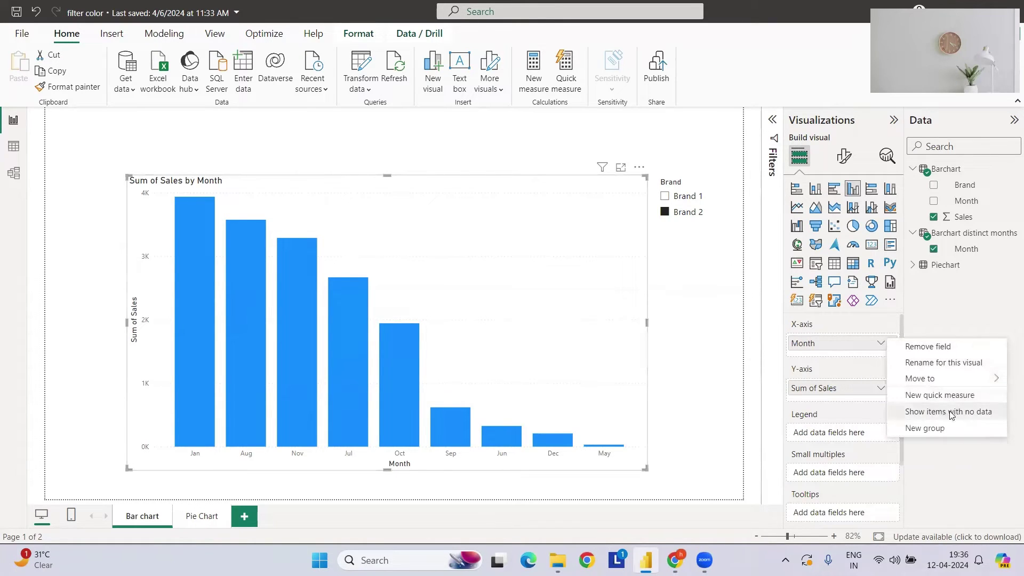
pyautogui.click(951, 412)
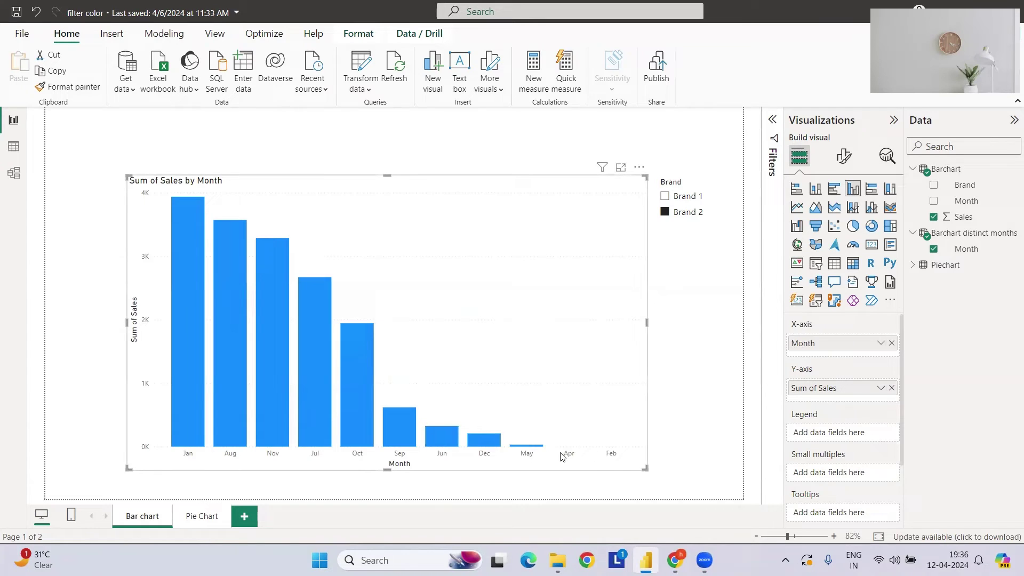
# - Filter the slicer to Brand 1 and make the bar chart narrower
pyautogui.moveTo(560, 457); pyautogui.dragTo(586, 466)
pyautogui.hotkey('ctrl', 'z')
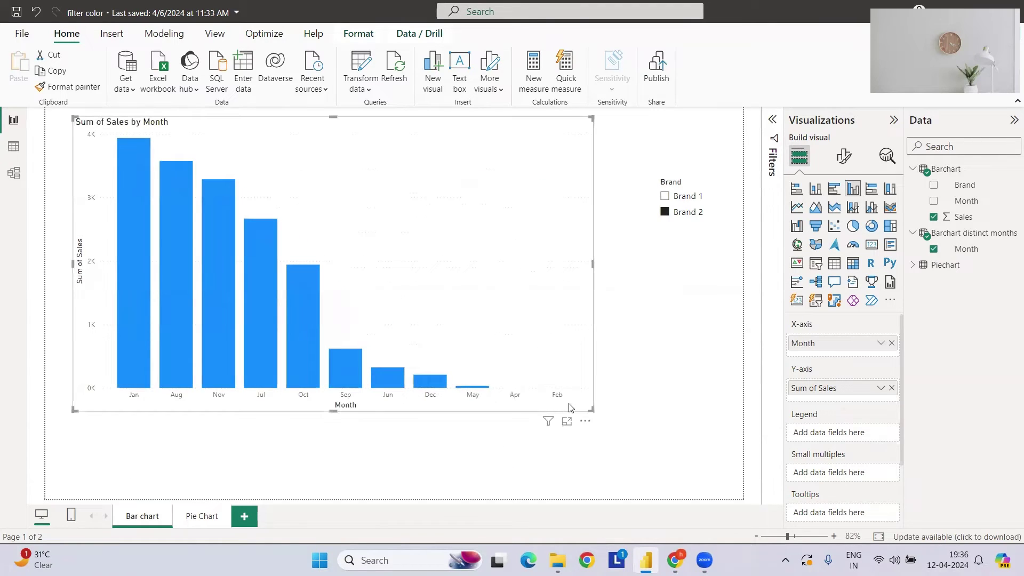
pyautogui.click(682, 197)
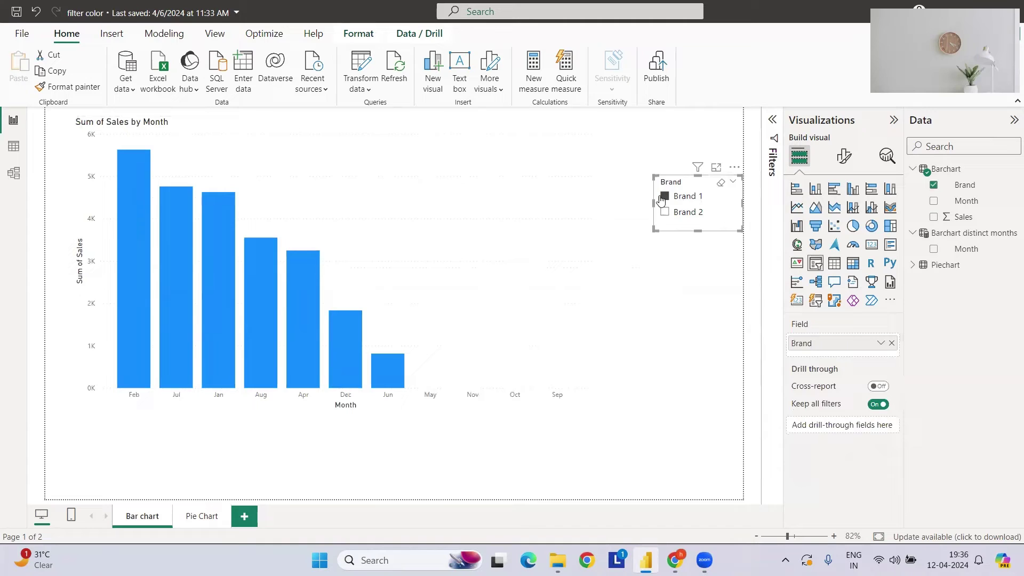
pyautogui.click(426, 180)
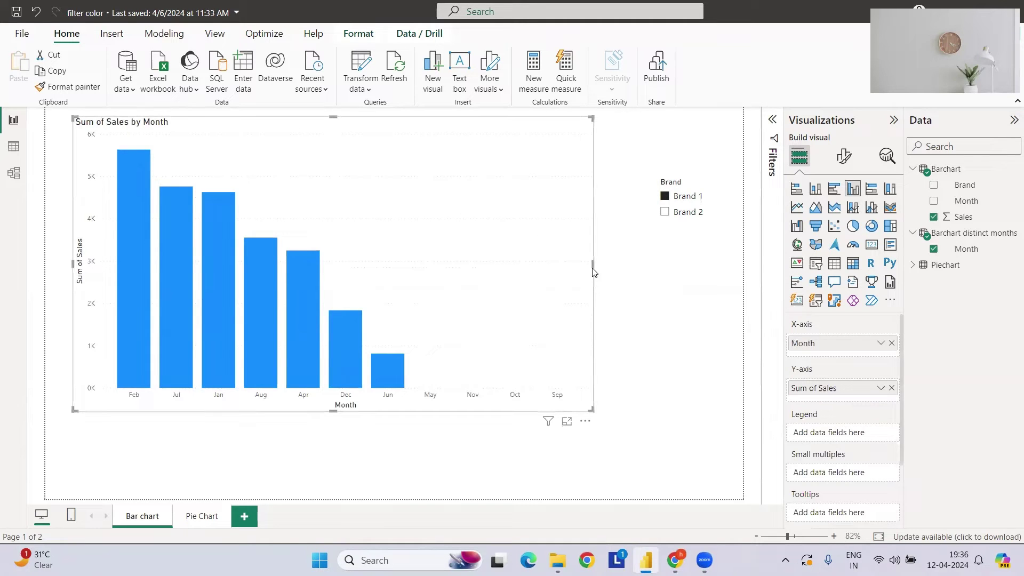
pyautogui.moveTo(592, 264); pyautogui.dragTo(282, 236)
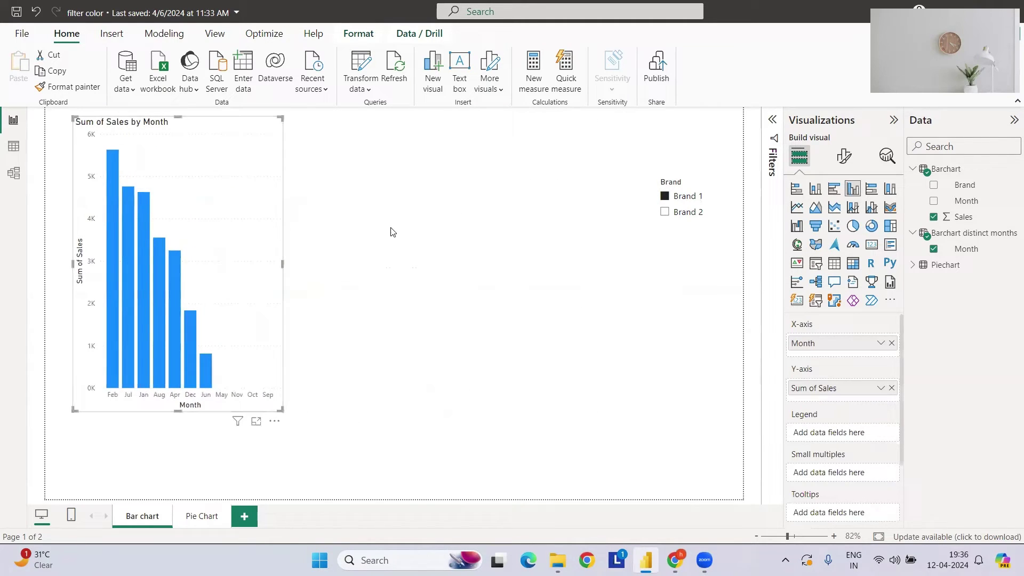
# - Duplicate the bar chart and place the widened copy beside the original
pyautogui.hotkey('ctrl', 'c')
pyautogui.hotkey('ctrl', 'v')
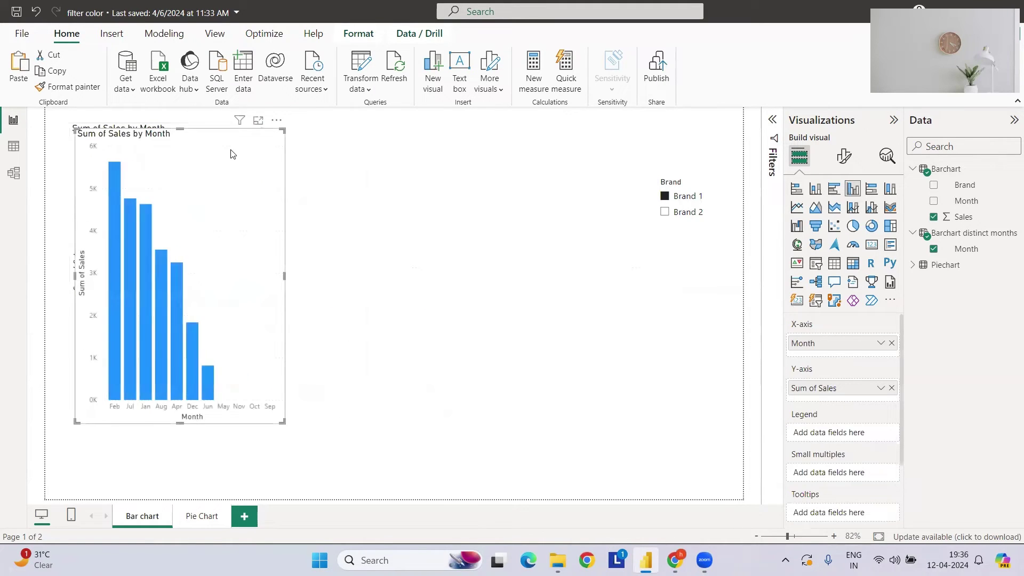
pyautogui.moveTo(231, 155); pyautogui.dragTo(479, 142)
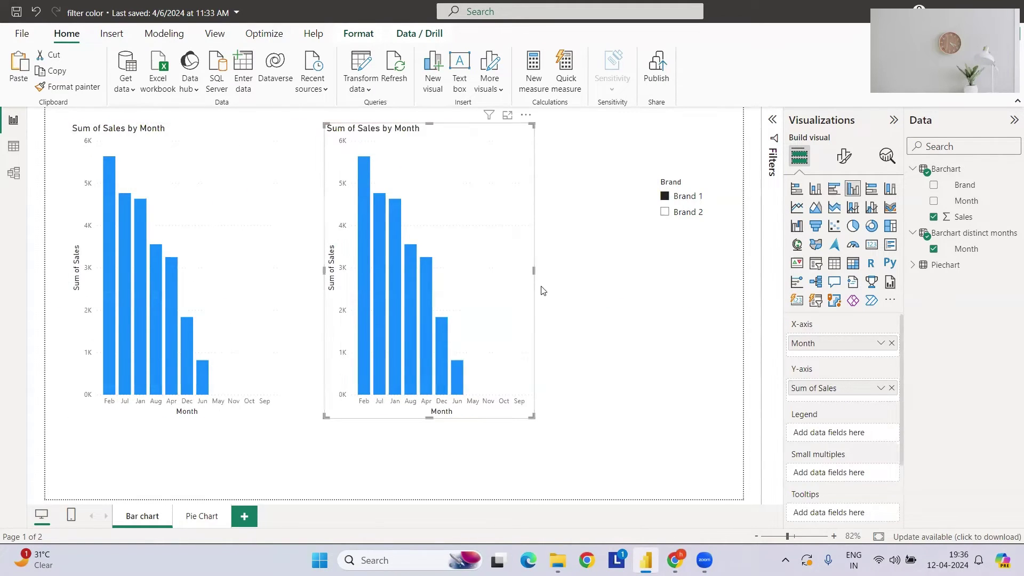
pyautogui.moveTo(534, 274); pyautogui.dragTo(612, 273)
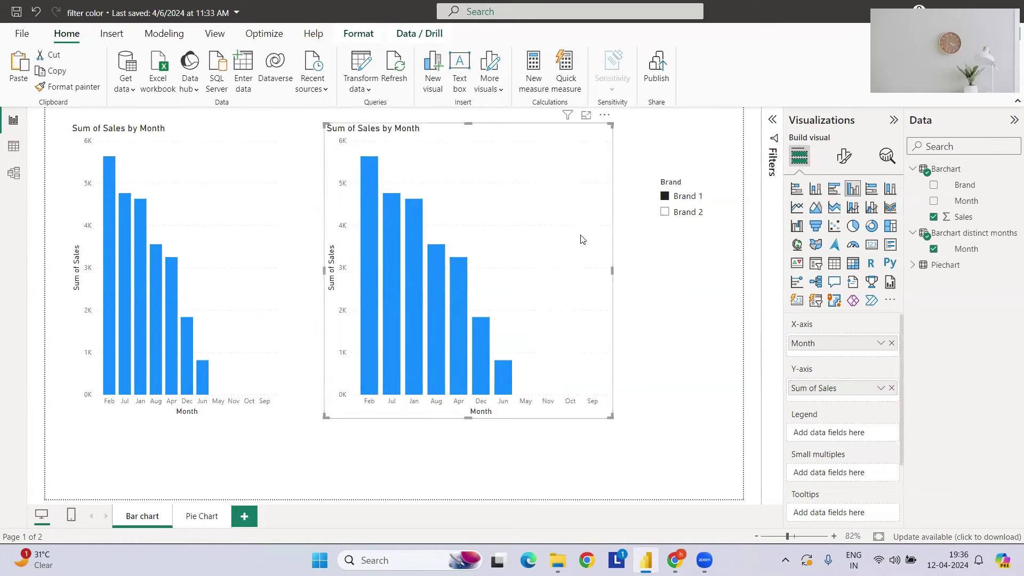
# - Give the copy Barchart[Month] with Show items with no data, filter Brand 2, open Pie Chart page
pyautogui.click(891, 343)
pyautogui.click(934, 201)
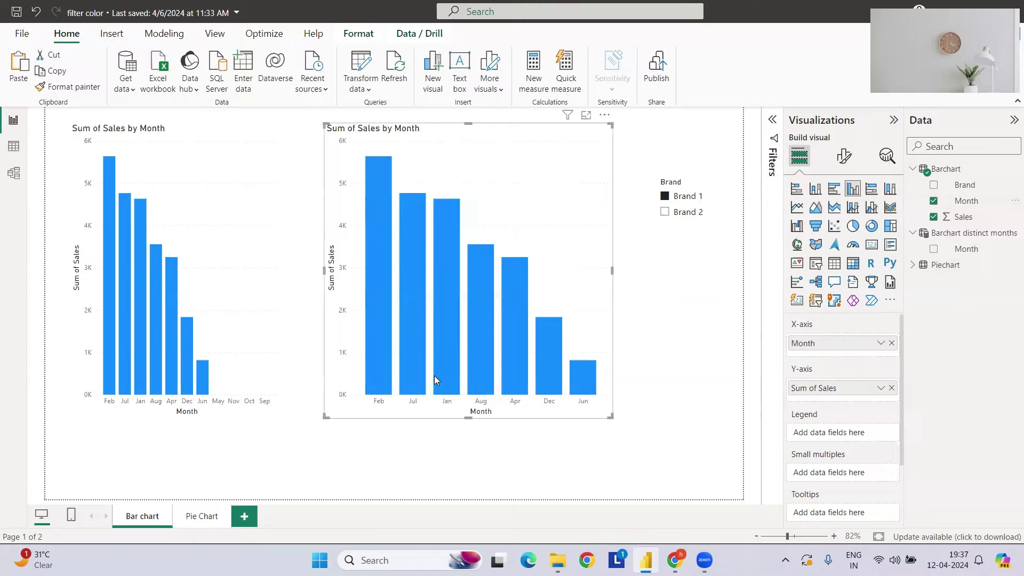
pyautogui.click(880, 344)
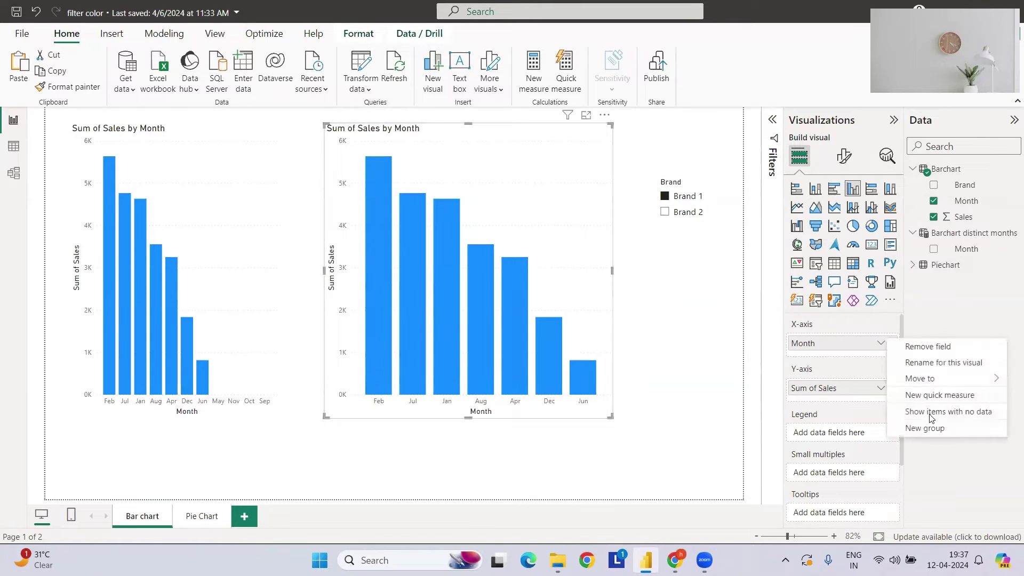
pyautogui.click(929, 411)
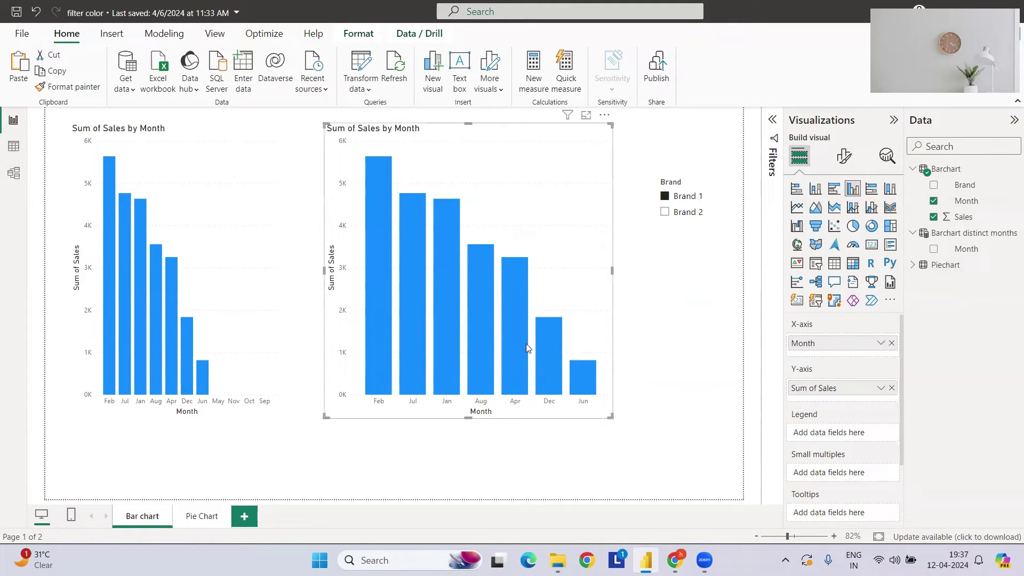
pyautogui.click(683, 211)
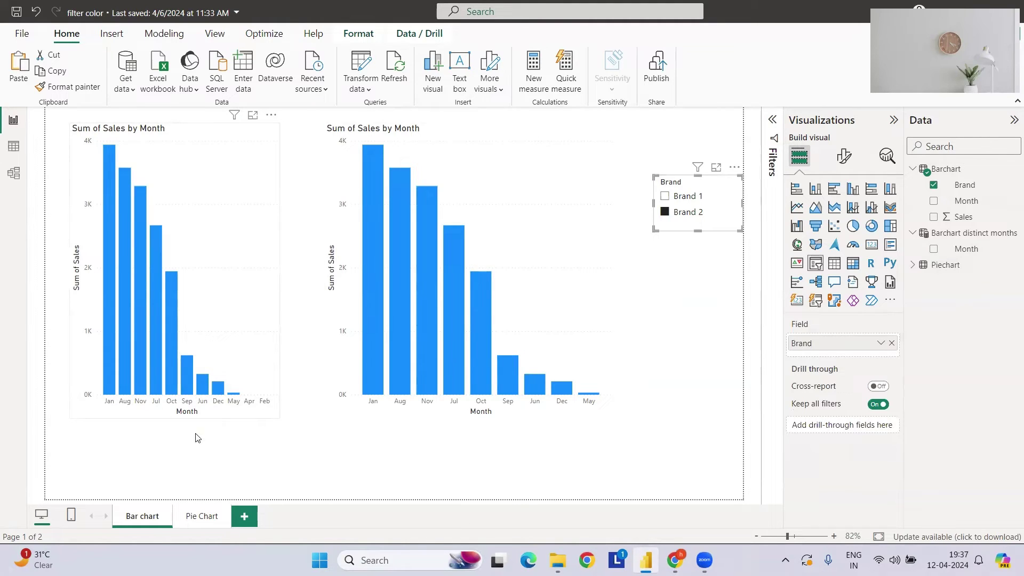
pyautogui.click(197, 517)
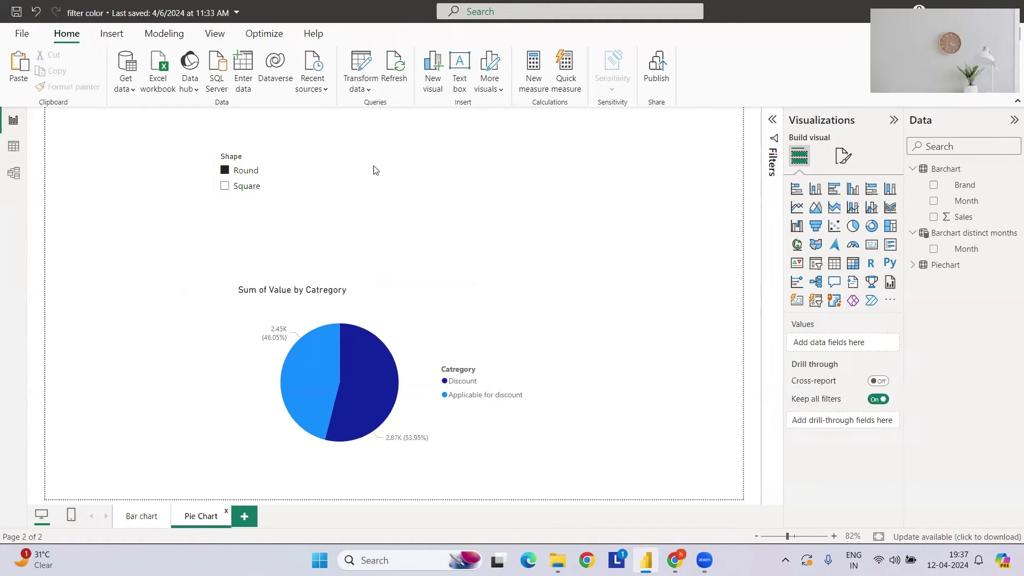
# - Clear the Shape slicer and test the pie with Round, then Square
pyautogui.click(354, 156)
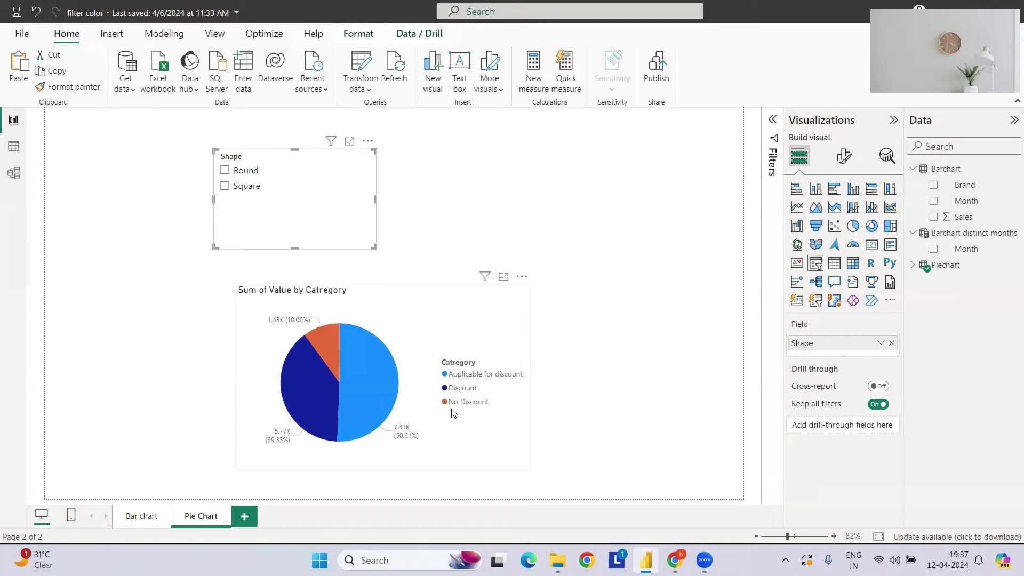
pyautogui.click(229, 171)
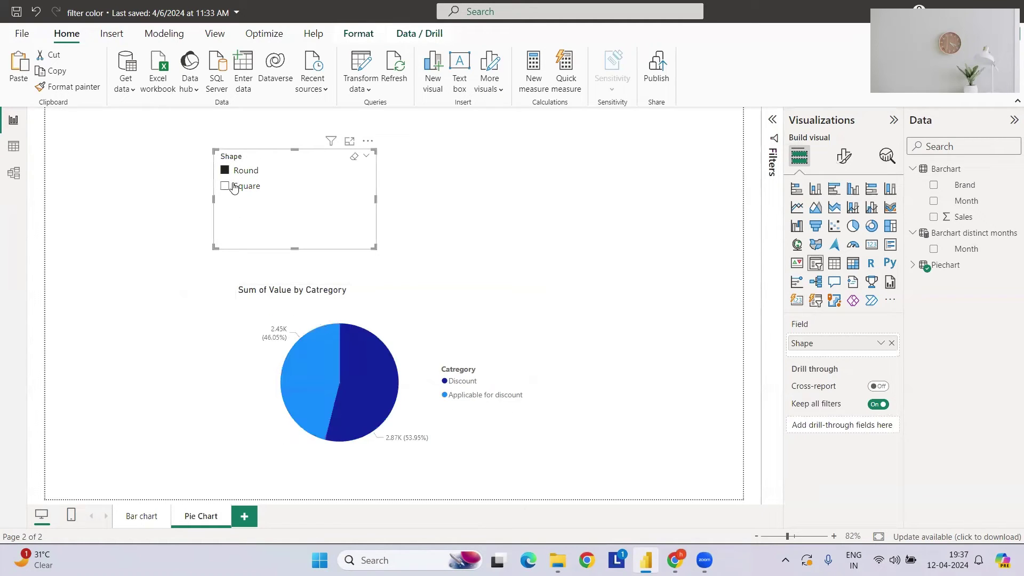
pyautogui.click(234, 187)
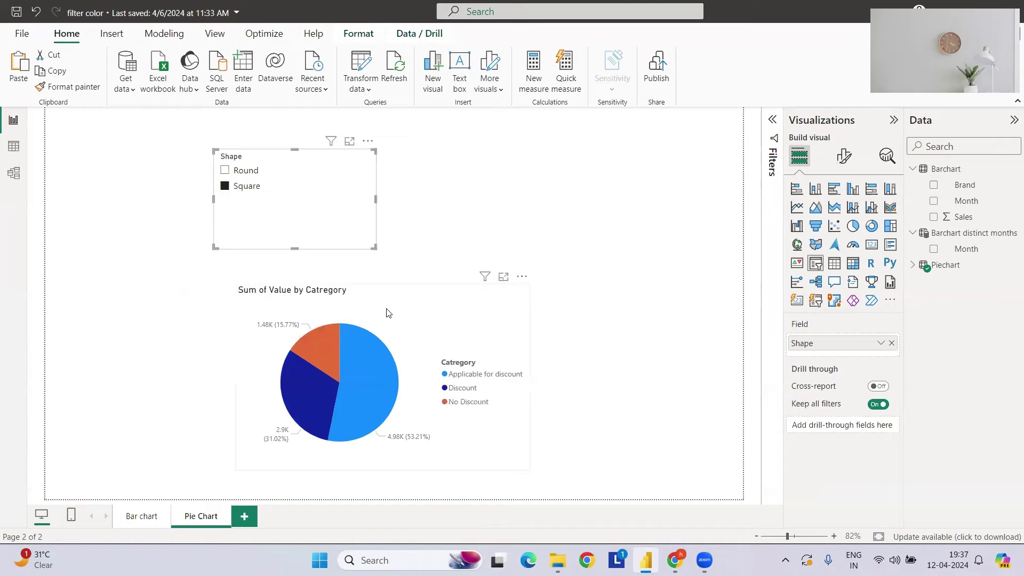
# - Enable Show items with no data on the pie's Catregory legend and retest Round, then Square
pyautogui.click(446, 300)
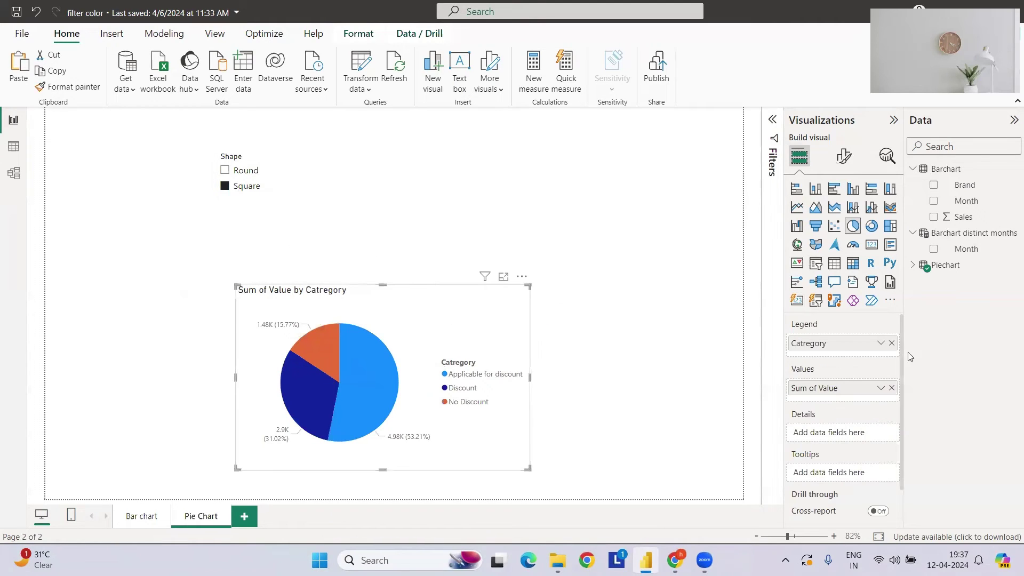
pyautogui.click(881, 343)
pyautogui.click(939, 413)
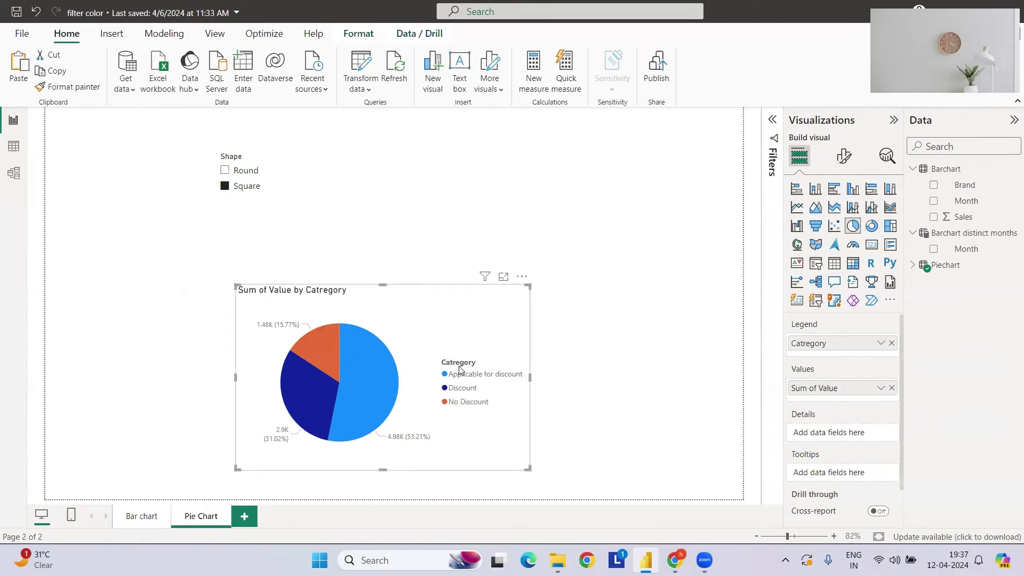
pyautogui.click(248, 171)
pyautogui.click(245, 186)
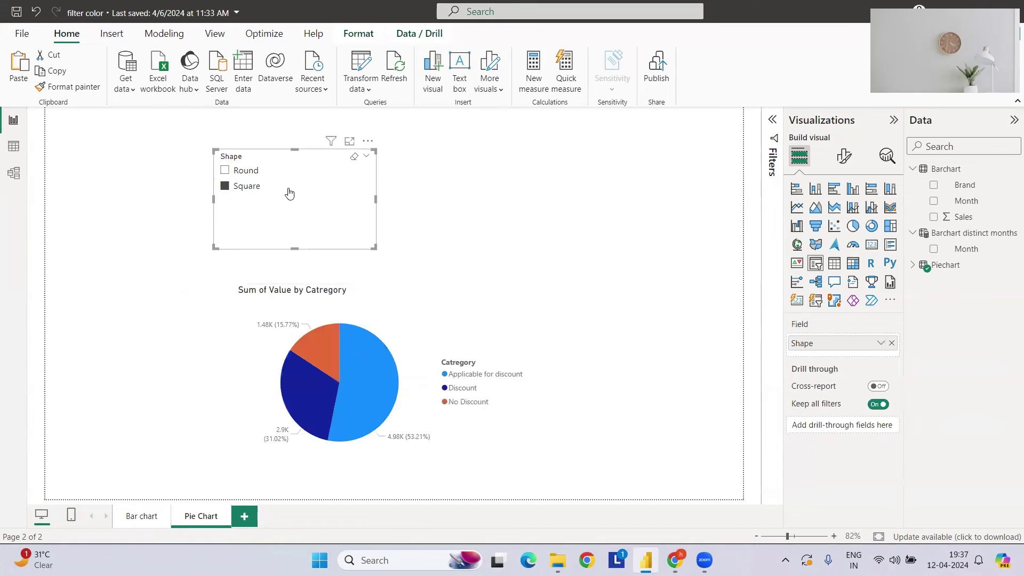
# - Start a new calculated table from Piechart named TabPie chart distinct cat
pyautogui.click(939, 265)
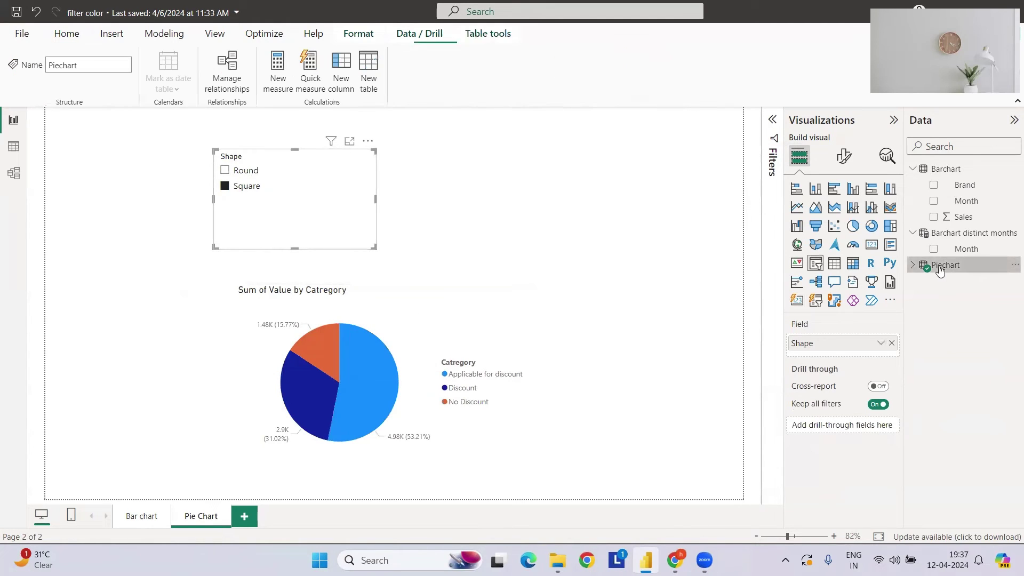
pyautogui.click(913, 265)
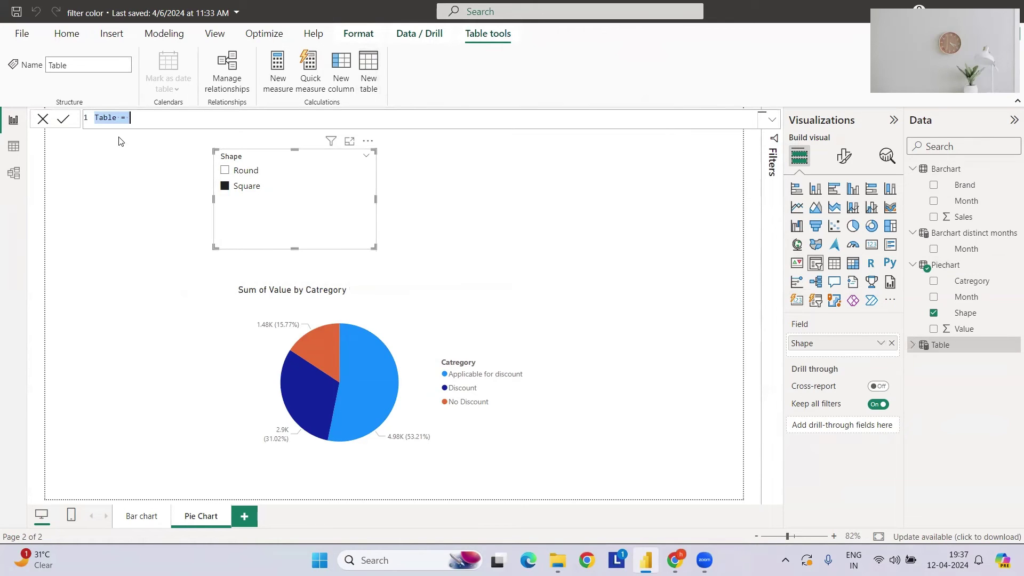
pyautogui.doubleClick(108, 117)
pyautogui.write('Pie char')
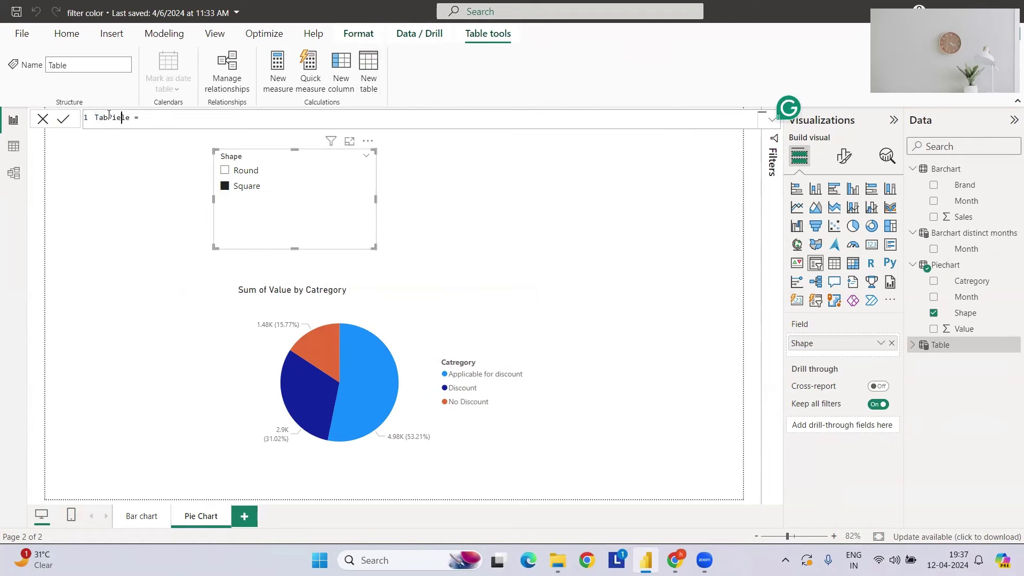
pyautogui.write('t distinct ca')
pyautogui.press('BackSpace')
pyautogui.press('Right')
pyautogui.press('Right')
pyautogui.press('BackSpace')
pyautogui.press('BackSpace')
pyautogui.write('at')
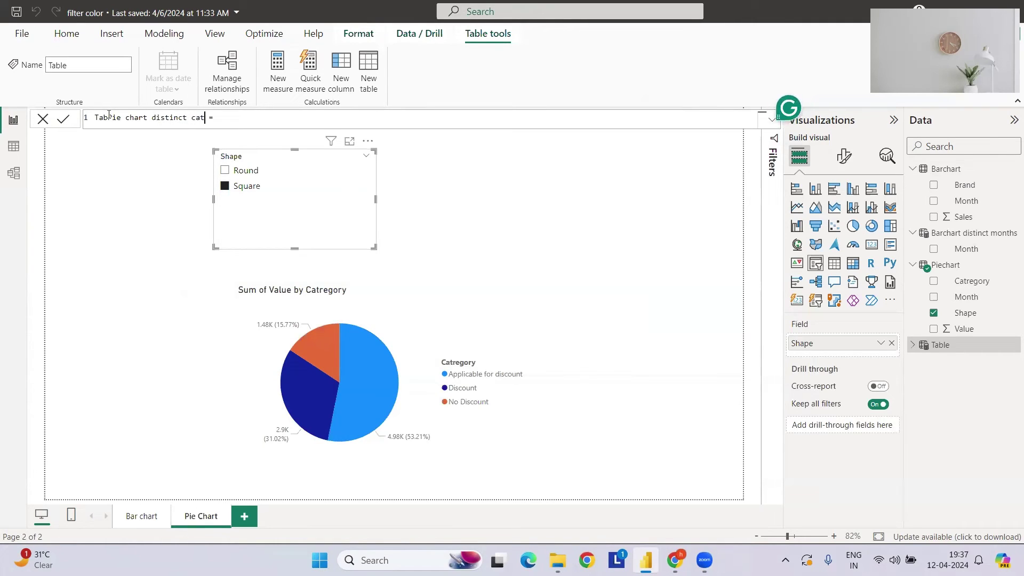
# - Enter the formula DISTINCT(Piechart[Catregory]) and commit the table
pyautogui.press('End')
pyautogui.write('DISTINCT(')
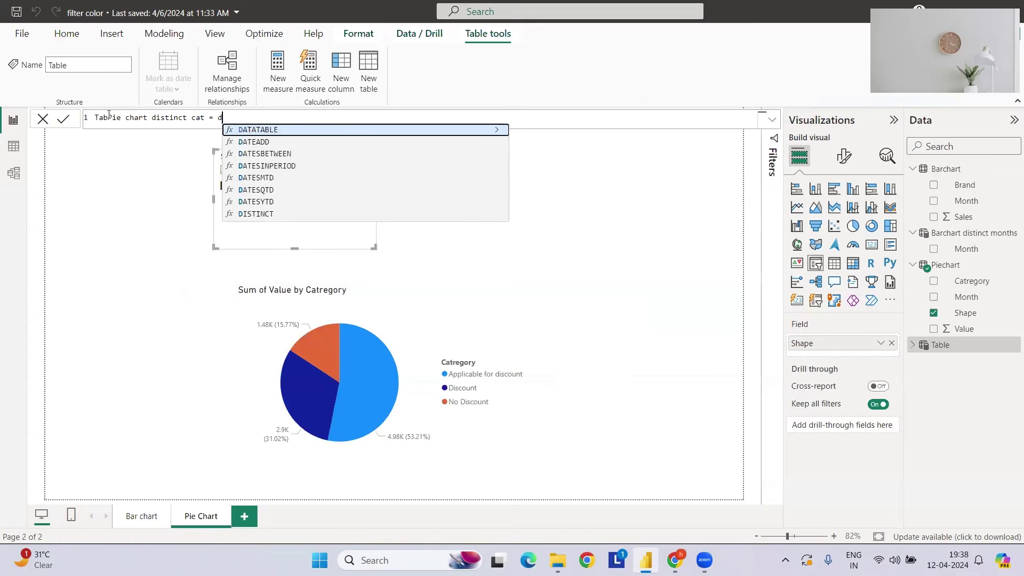
pyautogui.write('pi')
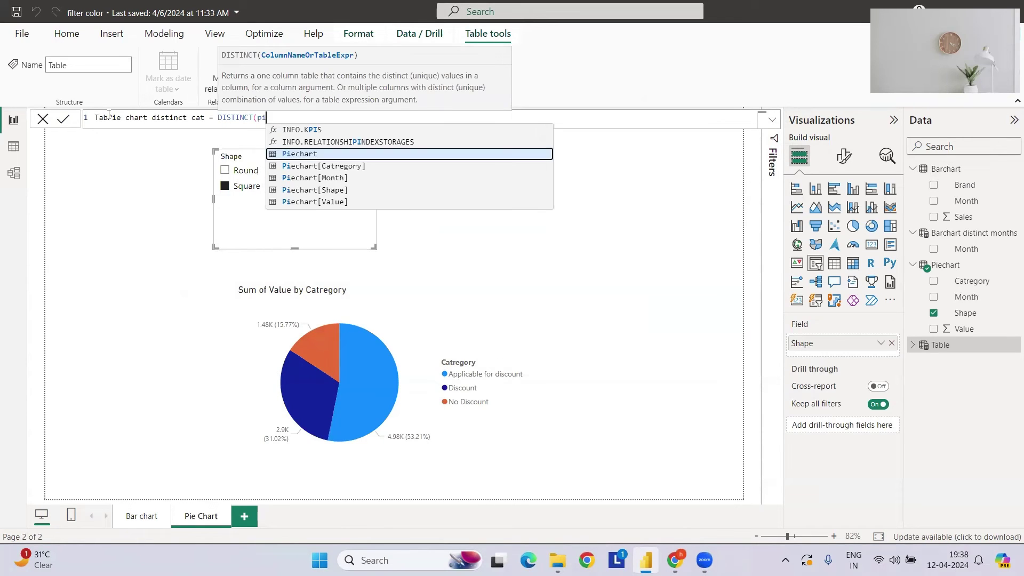
pyautogui.press('Down')
pyautogui.press('Down')
pyautogui.press('Up')
pyautogui.press('Tab')
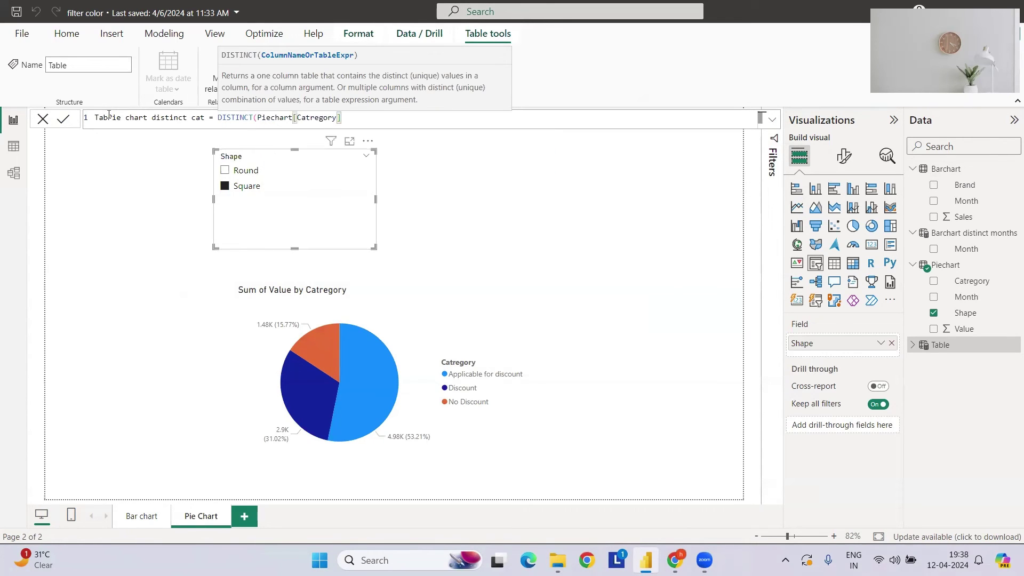
pyautogui.write(')')
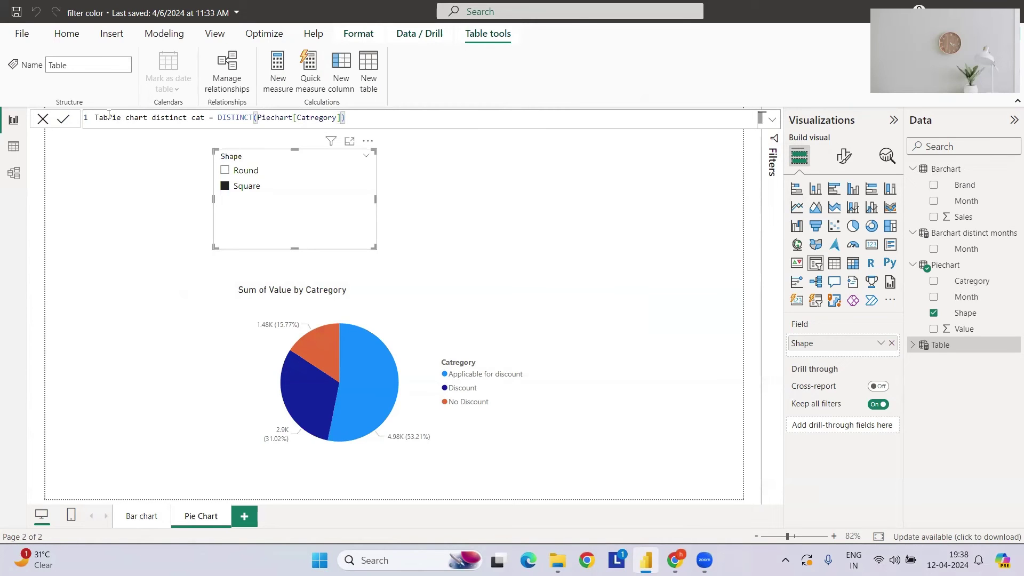
pyautogui.press('Return')
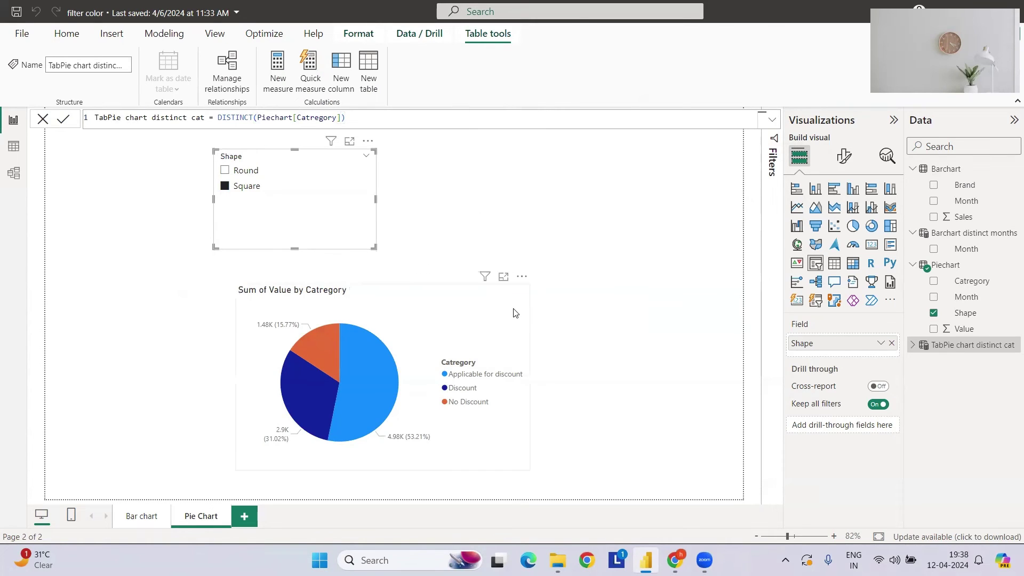
# - Swap the pie legend to TabPie chart distinct cat[Catregory] and relate it to Piechart[Catregory]
pyautogui.click(525, 349)
pyautogui.moveTo(830, 351); pyautogui.dragTo(689, 348)
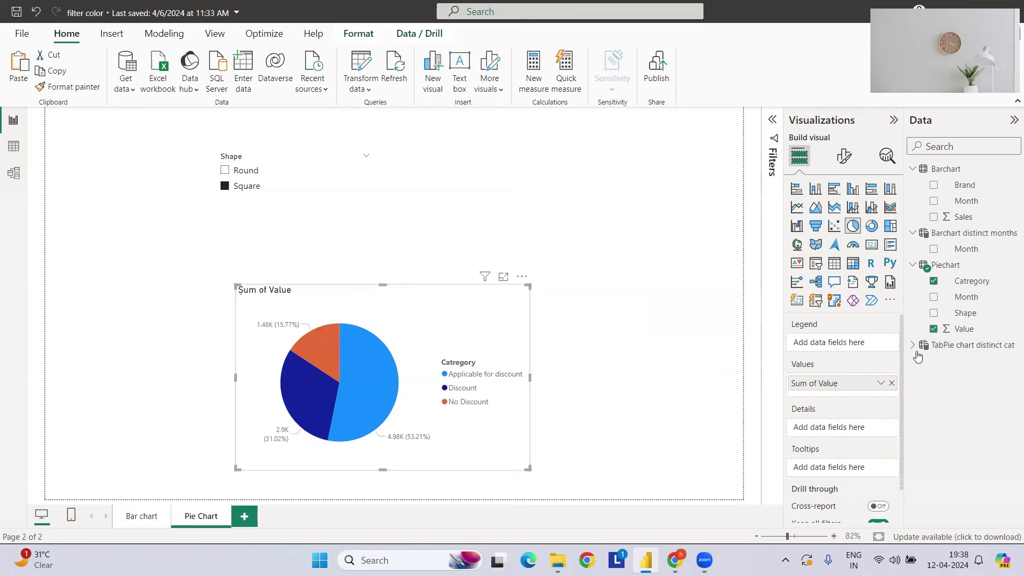
pyautogui.click(913, 345)
pyautogui.click(933, 361)
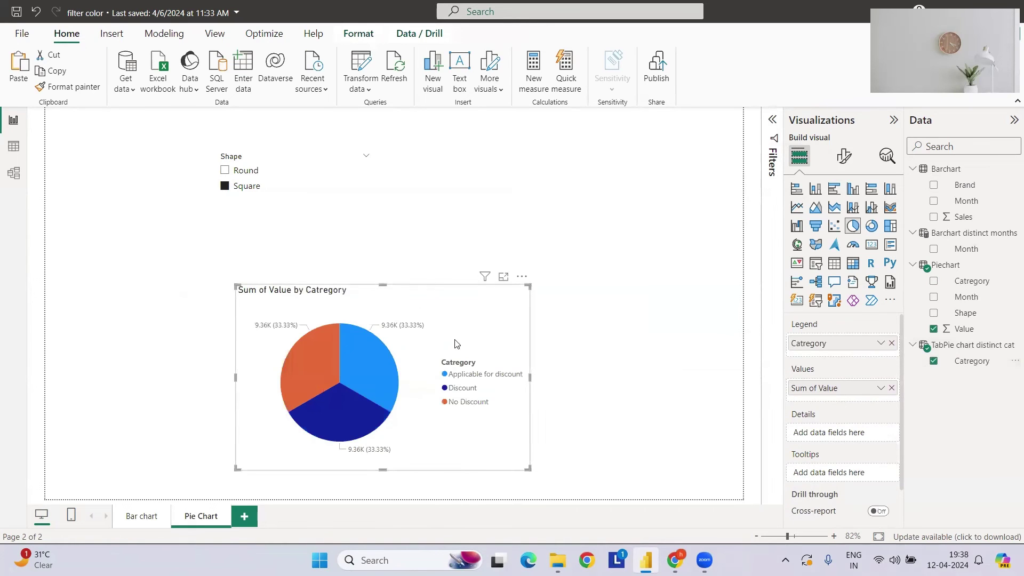
pyautogui.click(14, 173)
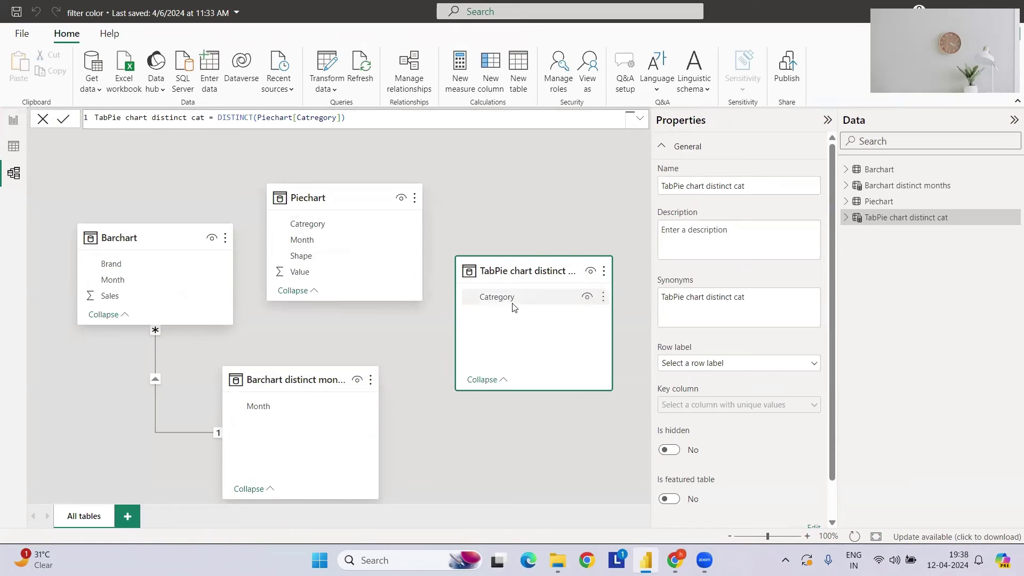
pyautogui.moveTo(511, 303); pyautogui.dragTo(352, 227)
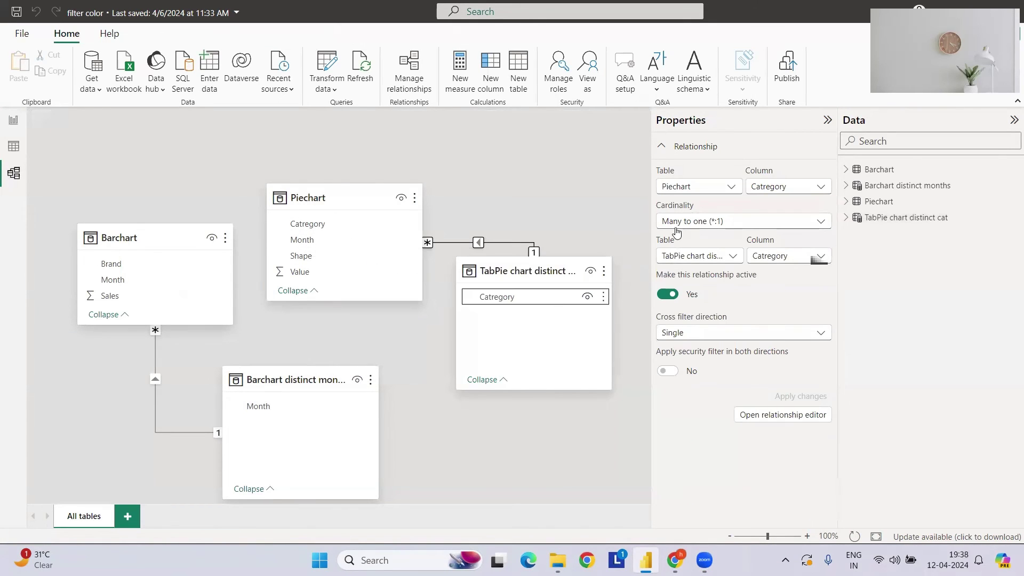
# - Enable Show items with no data on the pie legend and filter to Round
pyautogui.click(11, 121)
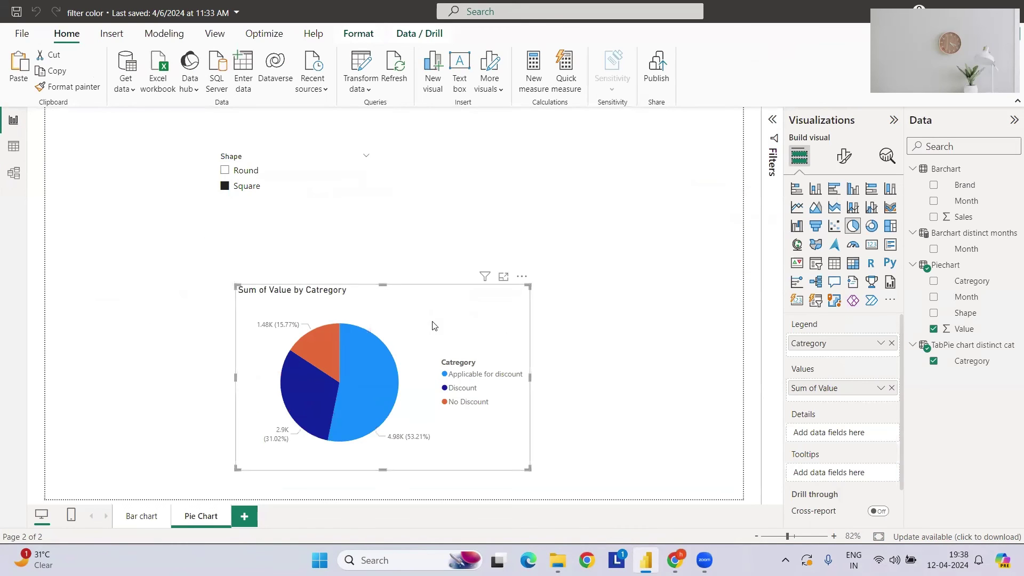
pyautogui.click(880, 344)
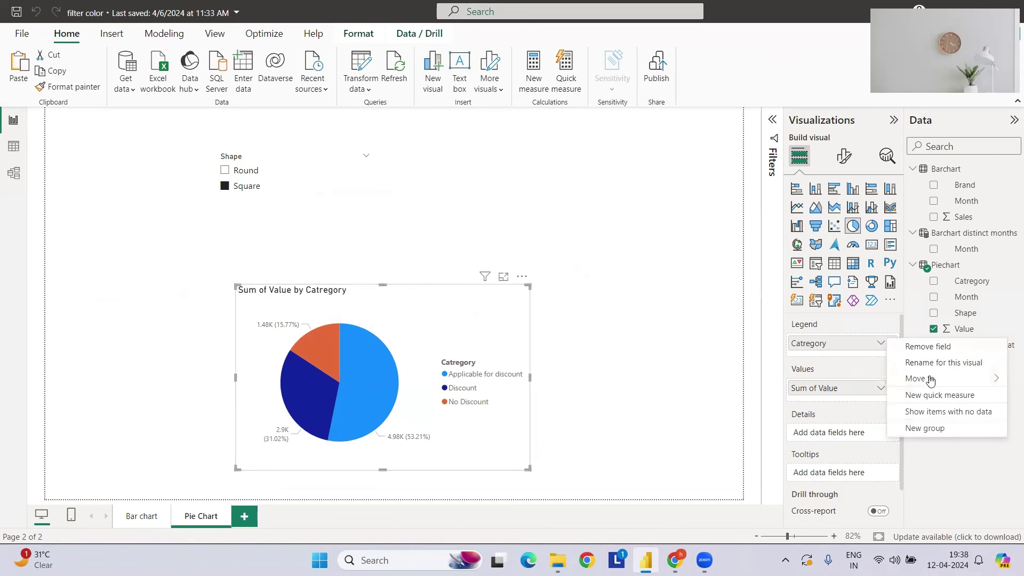
pyautogui.click(938, 414)
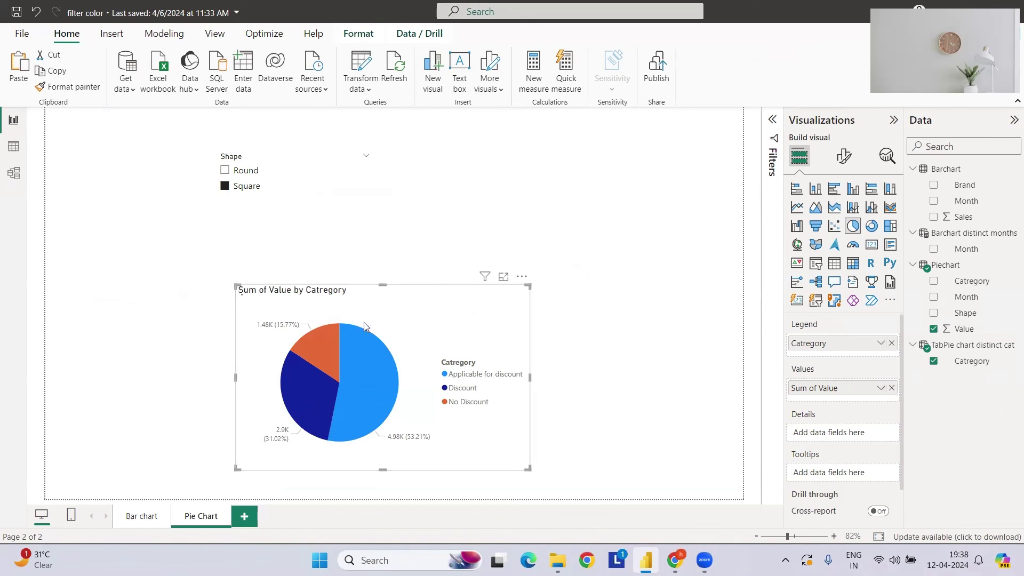
pyautogui.click(236, 172)
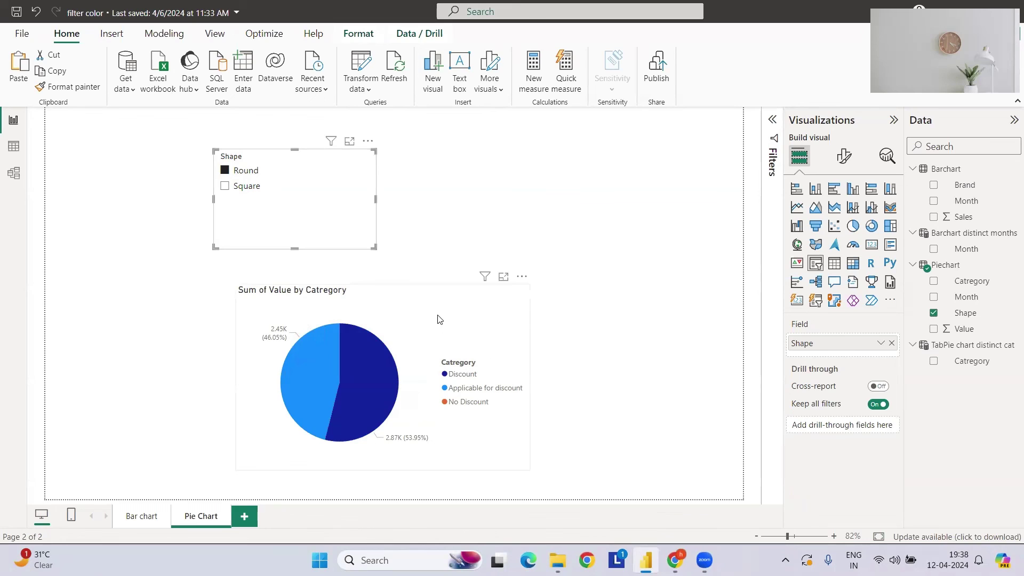
# - Line up and widen the Shape slicer and nudge the pie chart upward
pyautogui.moveTo(352, 235); pyautogui.dragTo(359, 235)
pyautogui.moveTo(398, 198); pyautogui.dragTo(524, 210)
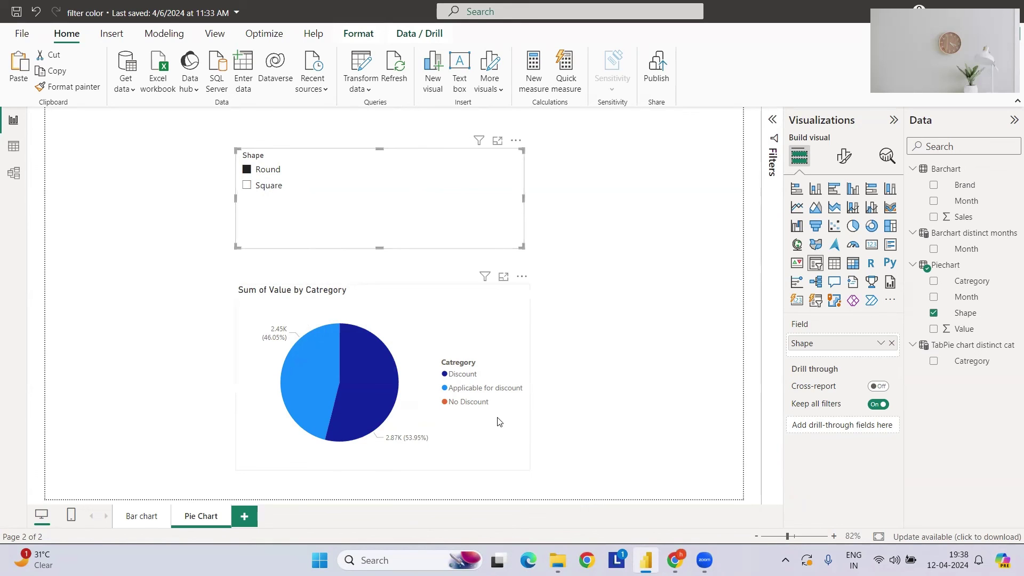
pyautogui.moveTo(405, 310); pyautogui.dragTo(407, 305)
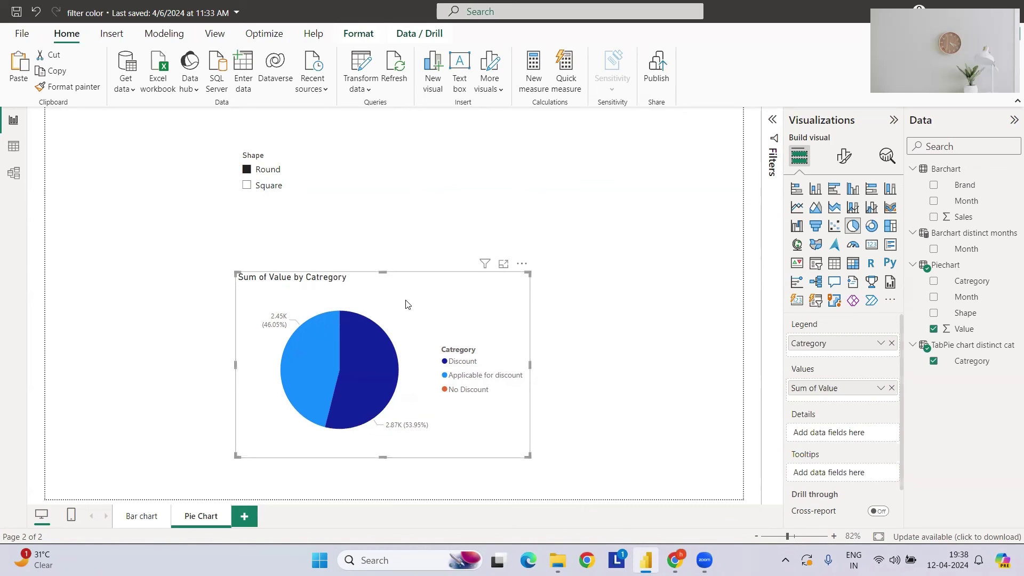
# - Filter the pie to Square, then go to the Bar chart page
pyautogui.click(352, 189)
pyautogui.click(431, 282)
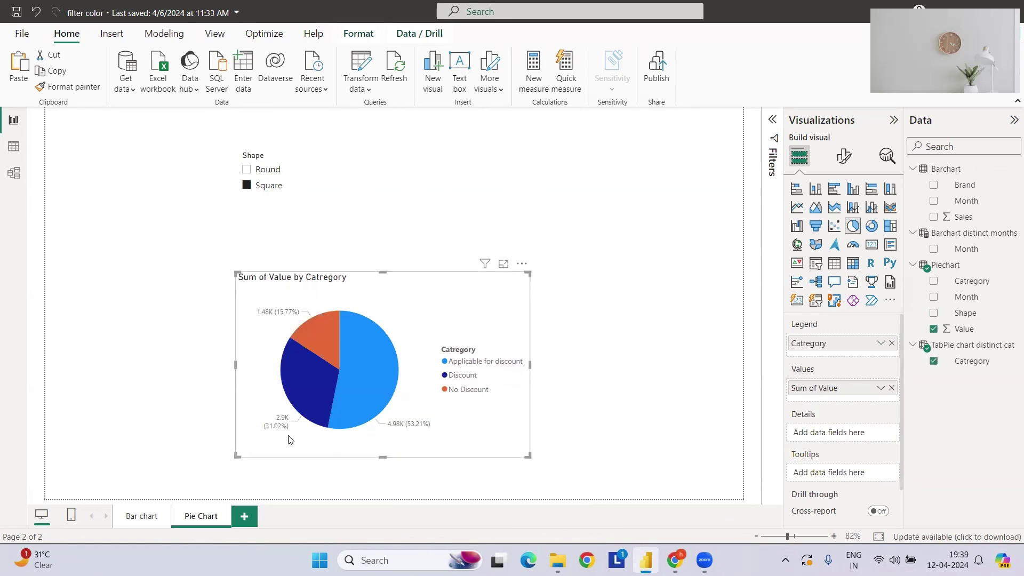
pyautogui.click(142, 516)
pyautogui.moveTo(447, 339)
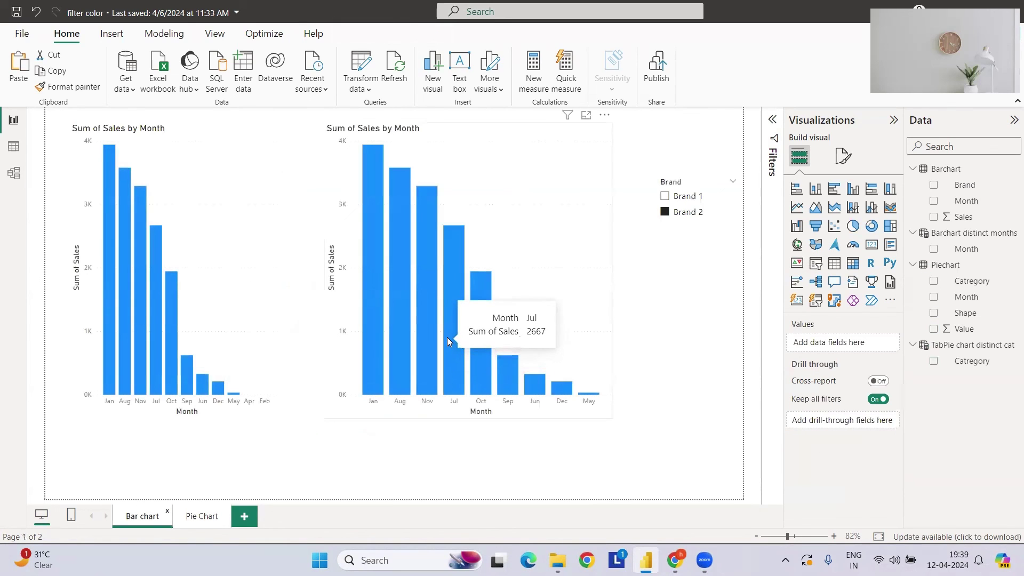